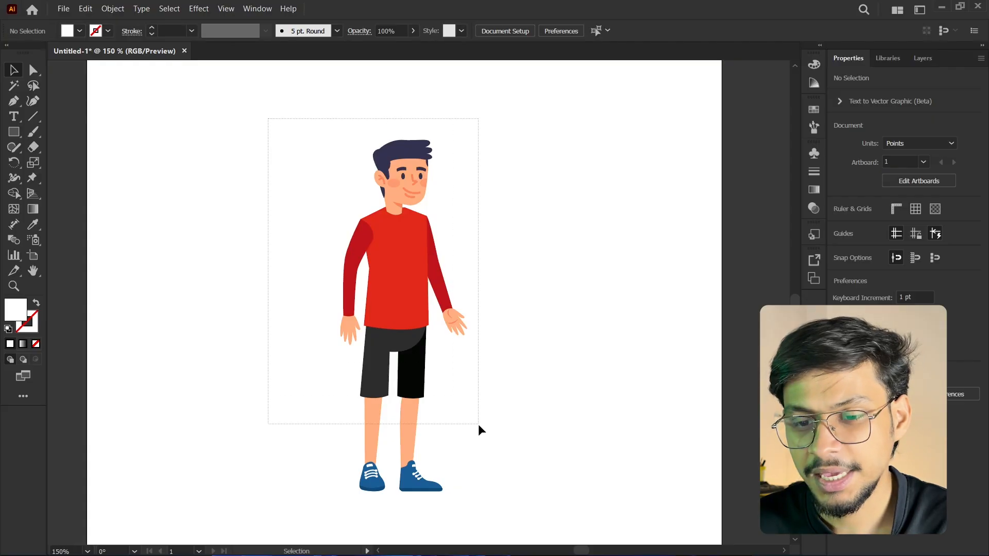
Ungroup the character and try moving the head and the torso group away from the body, undoing each move.
{"action": "left_click_drag", "start_coordinate": [390, 369], "coordinate": [390, 369]}
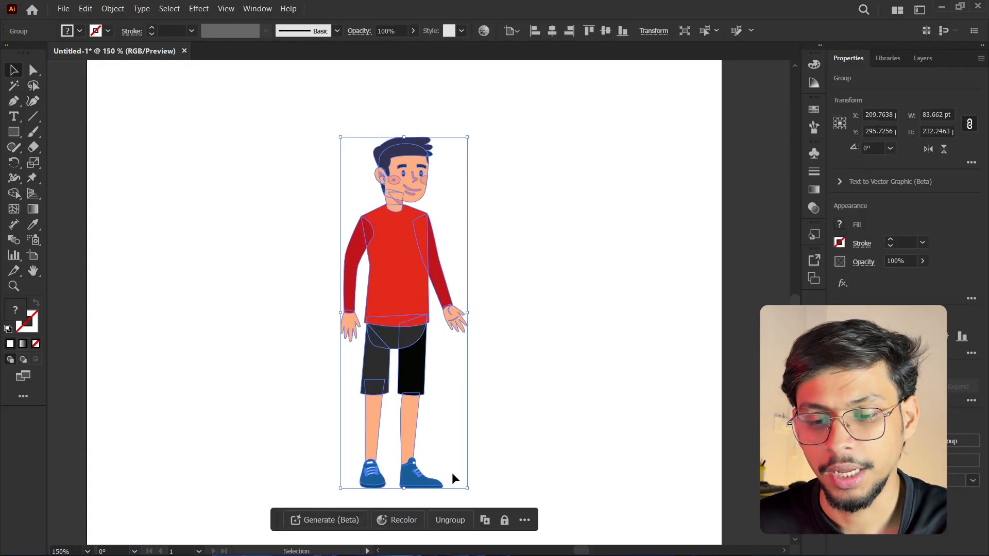
{"action": "left_click", "coordinate": [299, 457]}
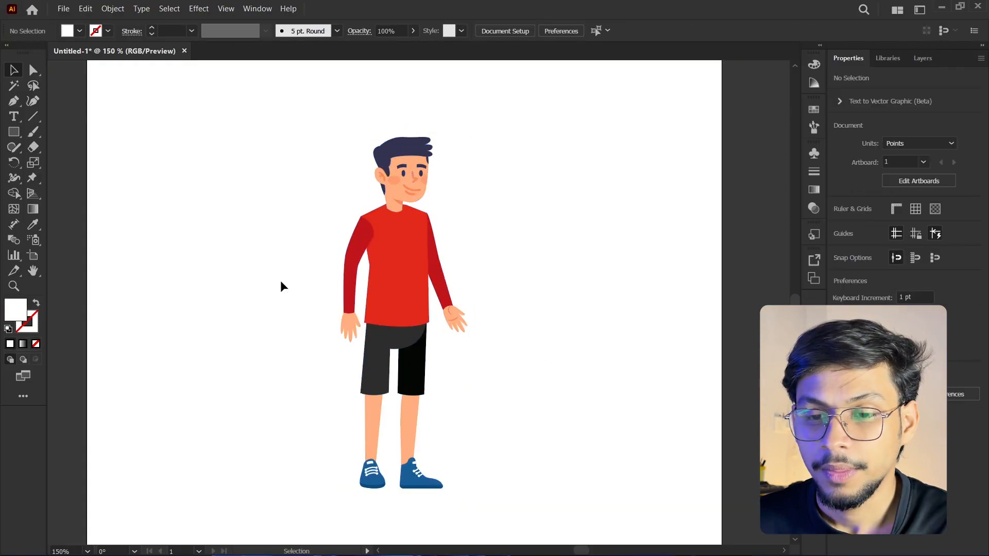
{"action": "left_click_drag", "start_coordinate": [271, 146], "coordinate": [480, 209]}
{"action": "left_click", "coordinate": [335, 170]}
{"action": "left_click_drag", "start_coordinate": [334, 170], "coordinate": [407, 157]}
{"action": "key", "text": "ctrl+z"}
{"action": "left_click", "coordinate": [543, 175]}
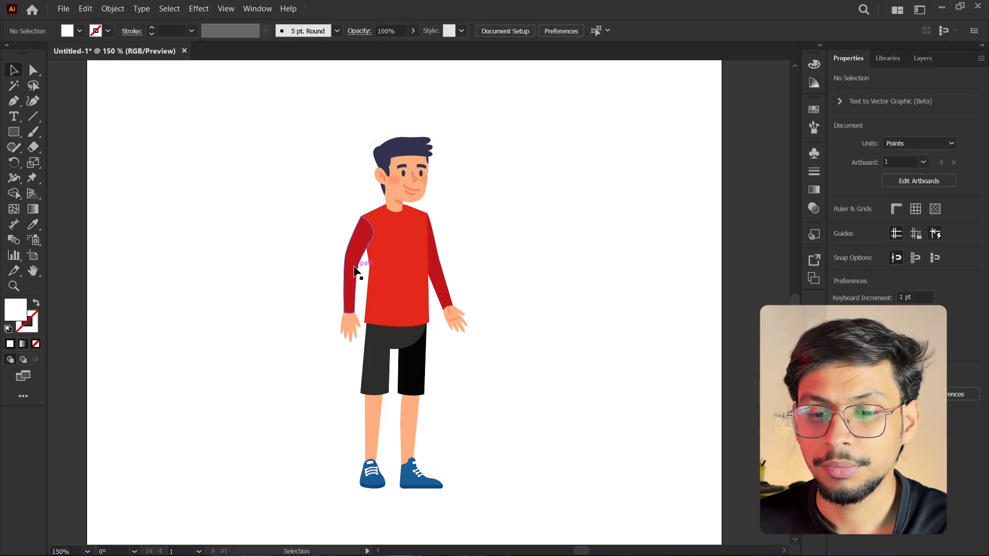
{"action": "left_click_drag", "start_coordinate": [354, 270], "coordinate": [304, 269]}
{"action": "key", "text": "ctrl+z"}
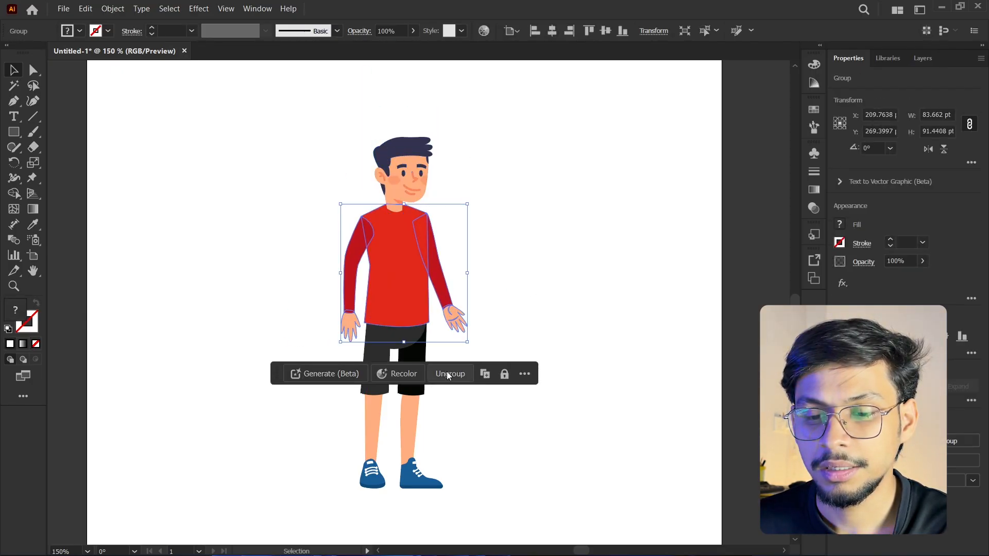
Ungroup the torso and try moving the arm sleeve away from it, undoing everything back to the fully grouped character.
{"action": "left_click", "coordinate": [448, 374]}
{"action": "left_click", "coordinate": [488, 289]}
{"action": "left_click_drag", "start_coordinate": [442, 291], "coordinate": [529, 286]}
{"action": "key", "text": "ctrl+z"}
{"action": "key", "text": "ctrl+z"}
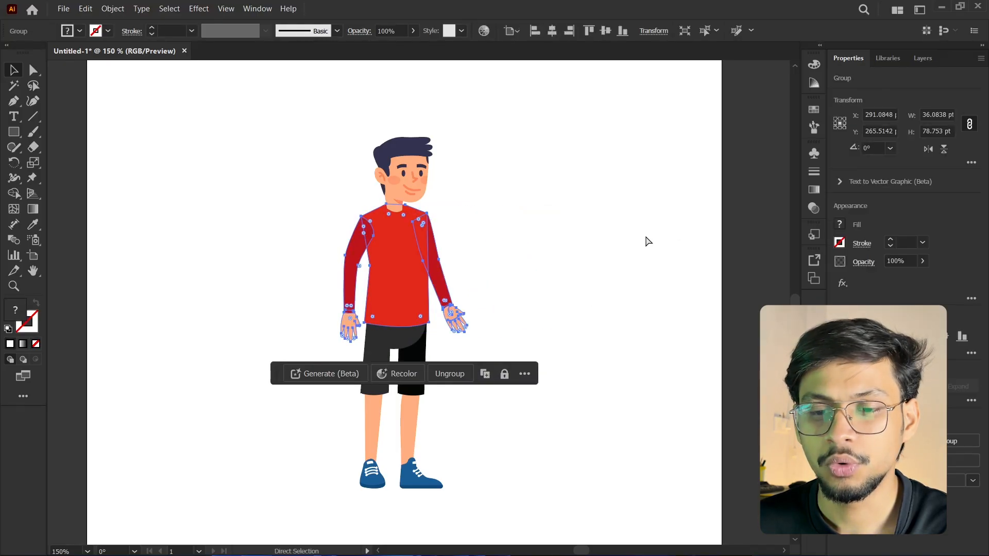
{"action": "key", "text": "ctrl+z"}
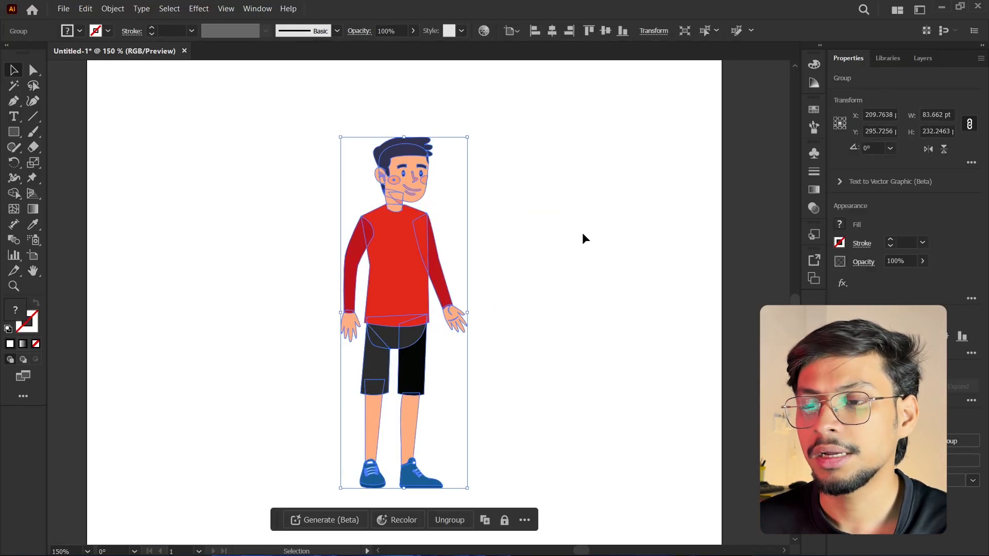
Examine how the character's groups are nested inside Layer 1, then collapse the layer again.
{"action": "left_click", "coordinate": [582, 234]}
{"action": "left_click", "coordinate": [919, 60]}
{"action": "left_click", "coordinate": [872, 101]}
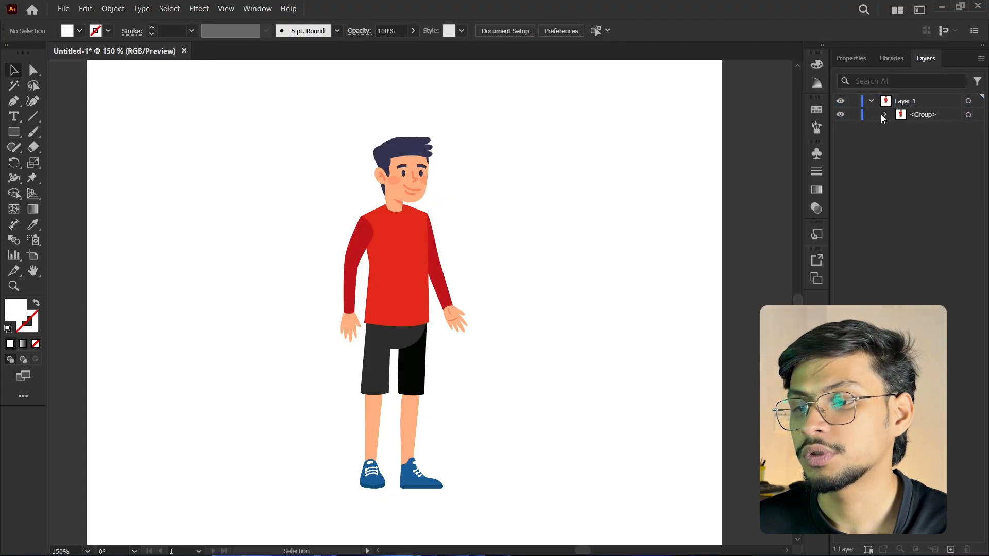
{"action": "left_click", "coordinate": [884, 114]}
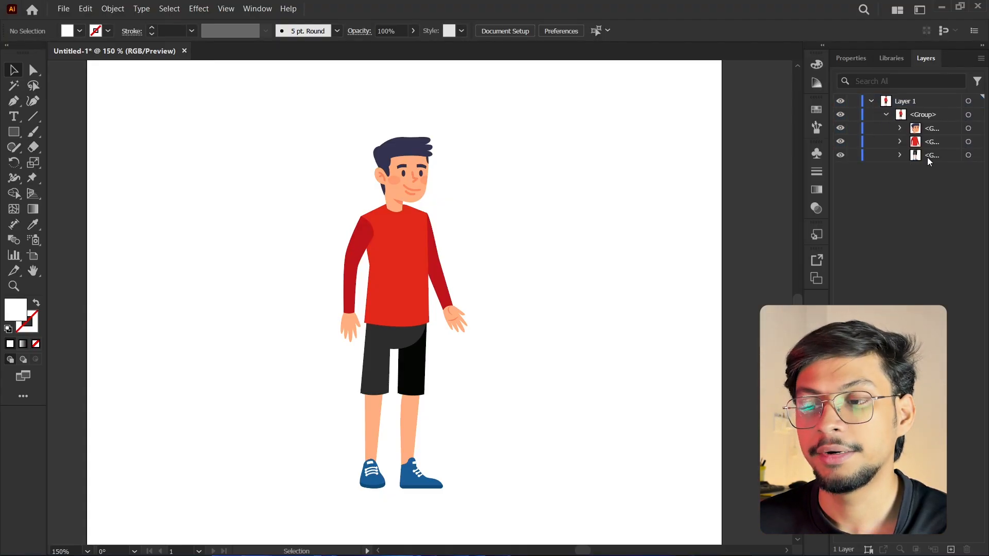
{"action": "left_click", "coordinate": [885, 114]}
{"action": "left_click", "coordinate": [871, 101]}
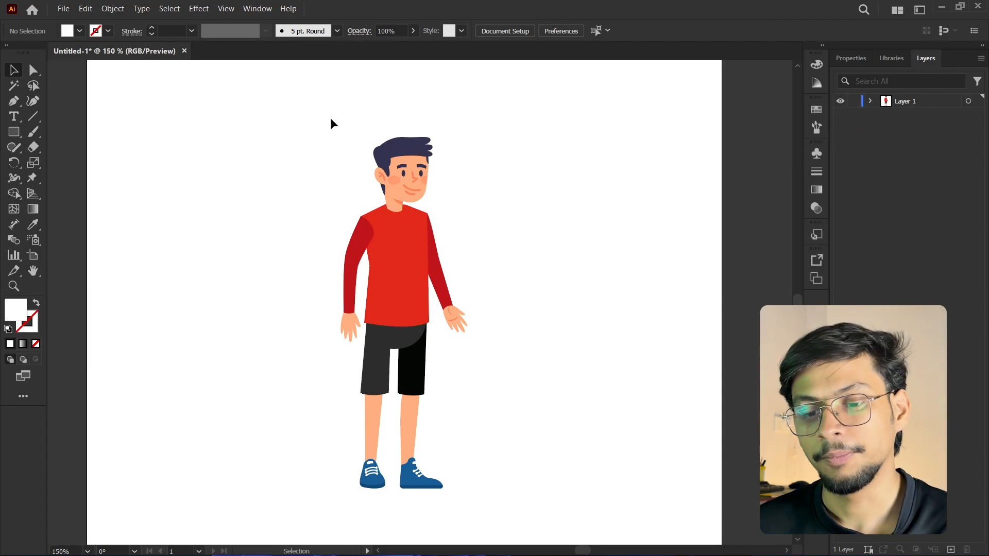
Try to raise the character's outstretched hand by moving the hand and wrist anchor points with Direct Selection.
{"action": "left_click_drag", "start_coordinate": [277, 106], "coordinate": [579, 513]}
{"action": "left_click", "coordinate": [579, 382]}
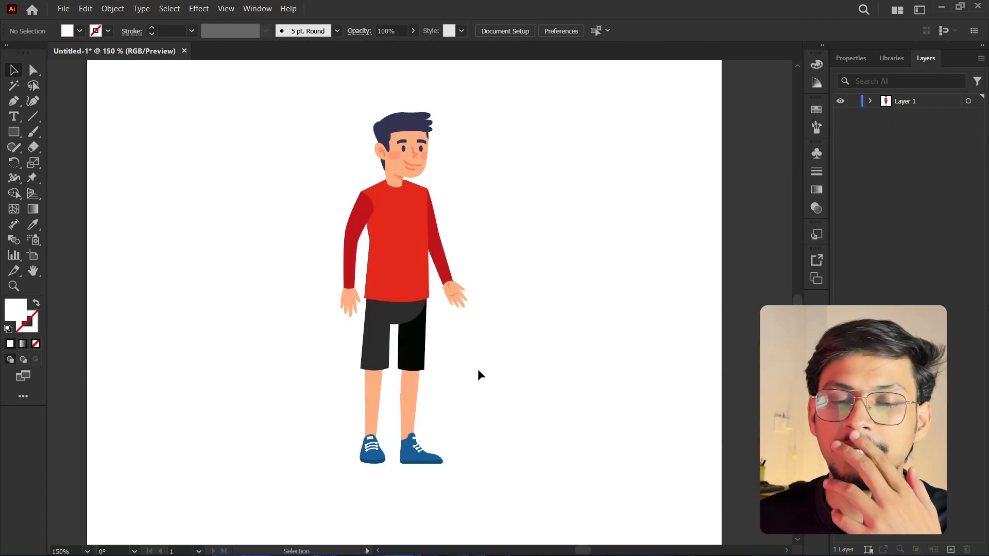
{"action": "left_click", "coordinate": [385, 321]}
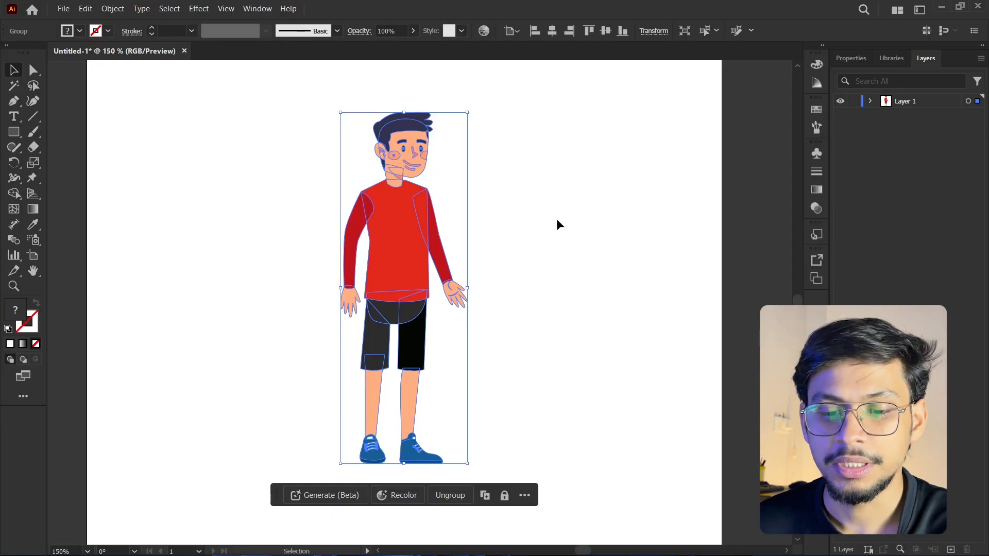
{"action": "key", "text": "a"}
{"action": "left_click_drag", "start_coordinate": [489, 323], "coordinate": [440, 273]}
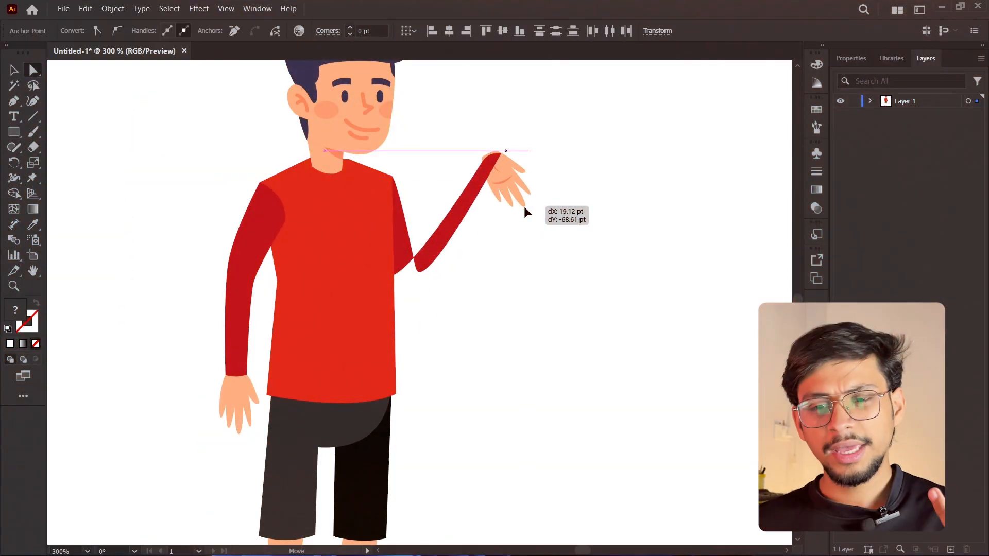
{"action": "left_click_drag", "start_coordinate": [524, 208], "coordinate": [500, 194]}
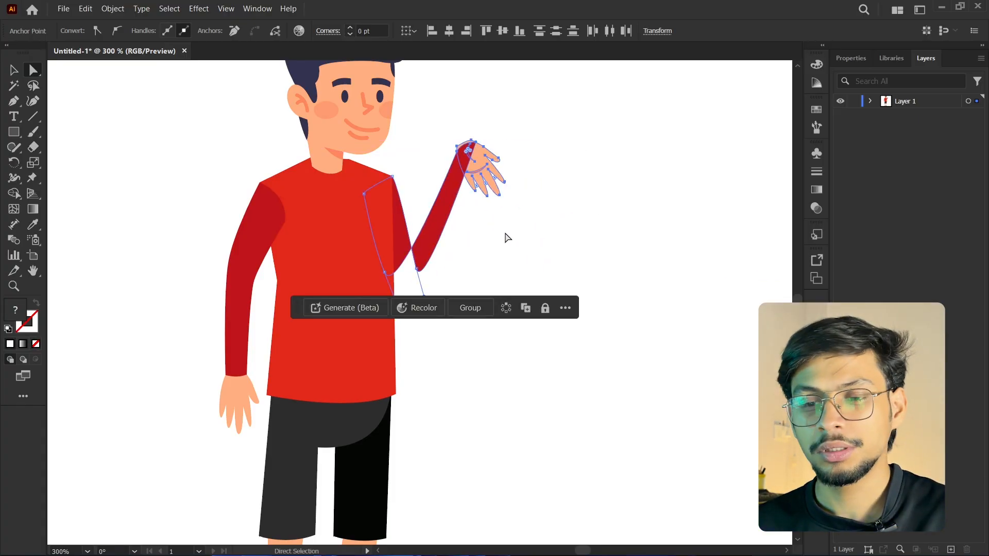
{"action": "left_click", "coordinate": [560, 213]}
Try to reshape the bent sleeve by adjusting the anchor handles at its elbow and wrist.
{"action": "left_click", "coordinate": [419, 252]}
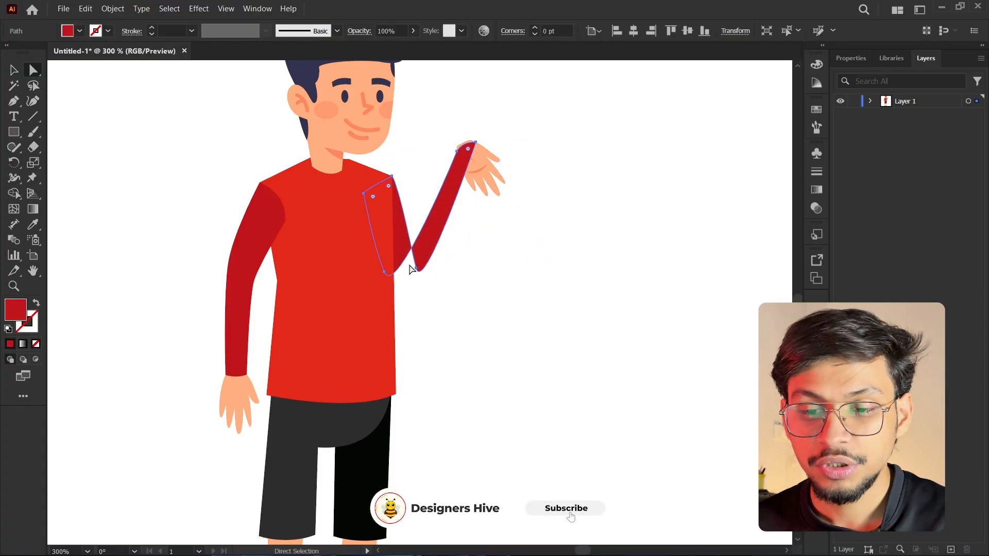
{"action": "left_click", "coordinate": [384, 271]}
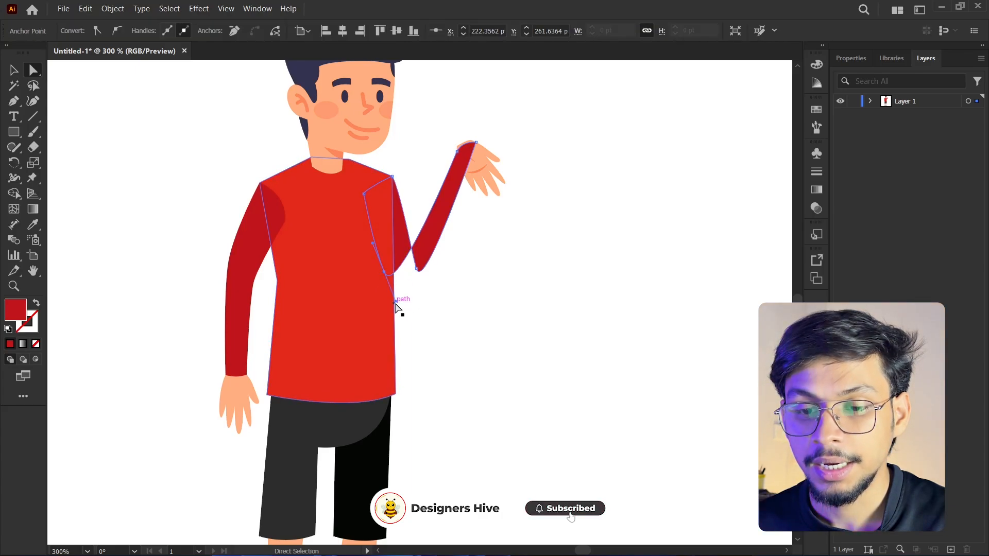
{"action": "mouse_move", "coordinate": [395, 304]}
{"action": "left_mouse_down"}
{"action": "mouse_move", "coordinate": [409, 316]}
{"action": "mouse_move", "coordinate": [400, 316]}
{"action": "left_mouse_up"}
{"action": "key", "text": "ctrl+z"}
{"action": "left_click", "coordinate": [403, 256]}
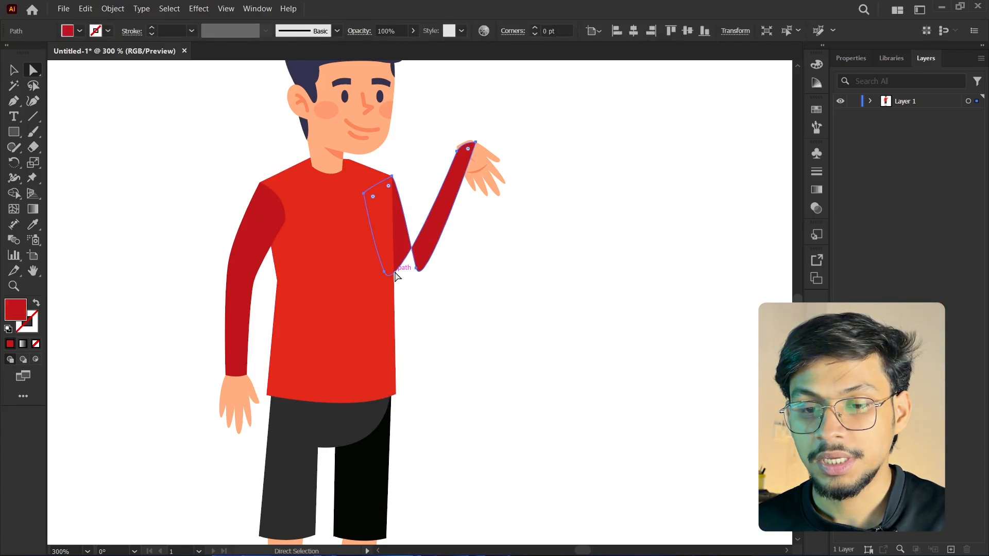
{"action": "left_click_drag", "start_coordinate": [384, 273], "coordinate": [466, 389]}
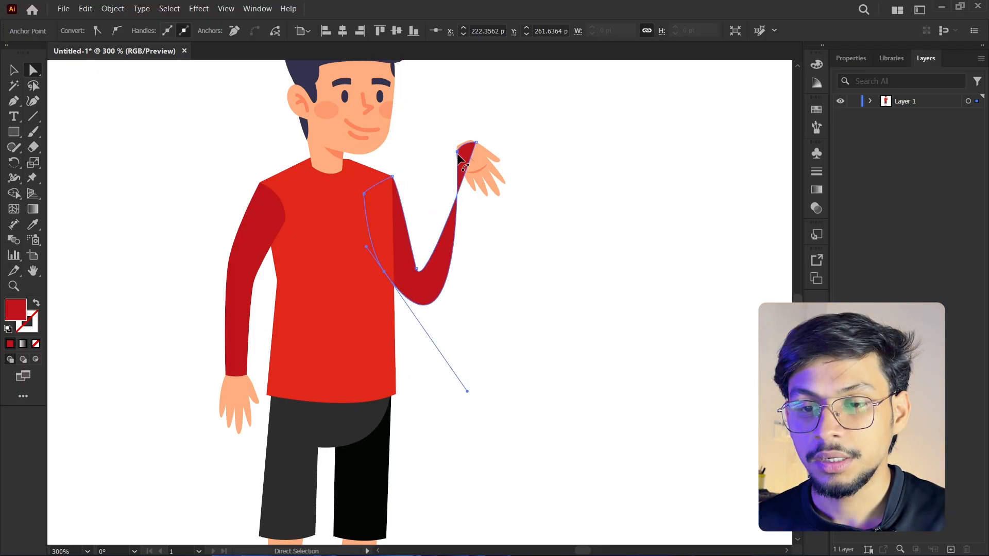
{"action": "left_click_drag", "start_coordinate": [460, 151], "coordinate": [472, 149]}
Undo all the anchor point edits on the raised arm.
{"action": "key", "text": "ctrl+z"}
{"action": "key", "text": "ctrl+z"}
{"action": "key", "text": "ctrl+z"}
{"action": "key", "text": "ctrl+z"}
{"action": "key", "text": "ctrl+z"}
{"action": "key", "text": "ctrl+z"}
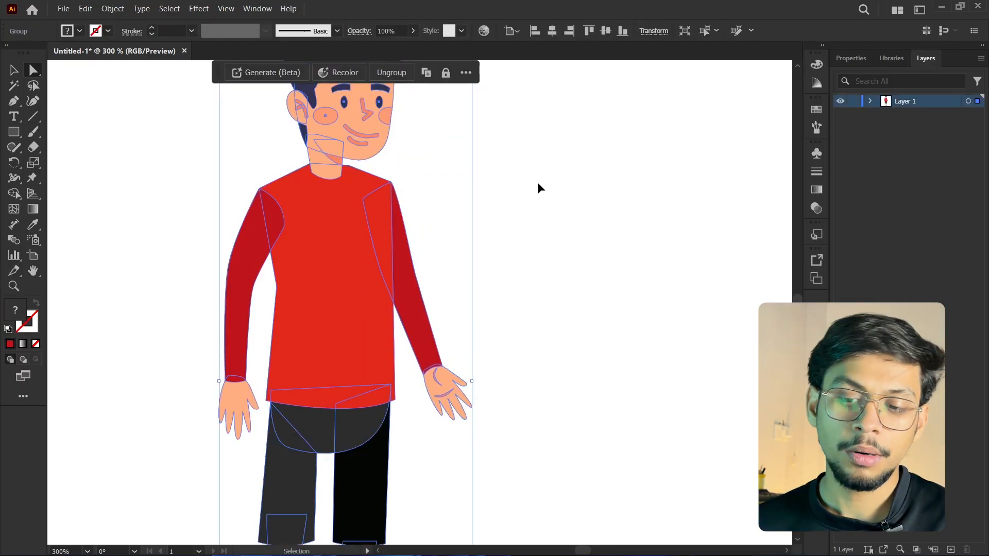
Select the whole character group and activate the Puppet Warp tool on it.
{"action": "scroll", "coordinate": [483, 210], "scroll_direction": "down", "scroll_amount": 2}
{"action": "left_click_drag", "start_coordinate": [529, 255], "coordinate": [547, 272]}
{"action": "key", "text": "v"}
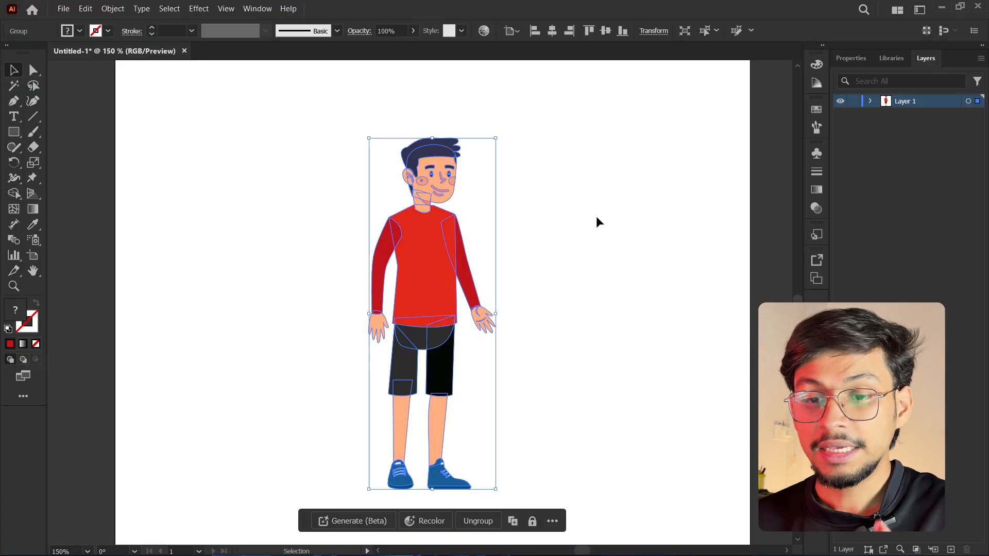
{"action": "left_click", "coordinate": [595, 216]}
{"action": "left_click", "coordinate": [414, 280]}
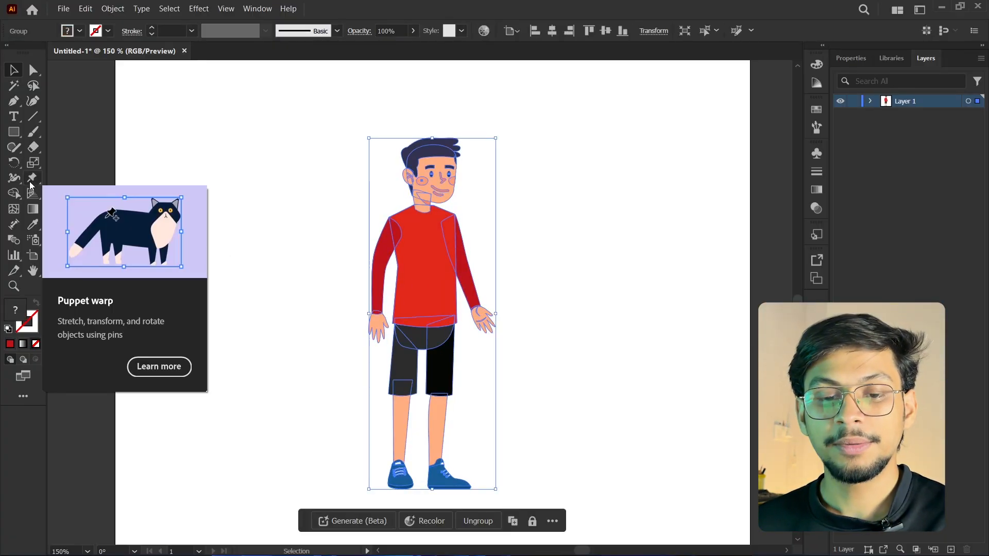
{"action": "left_click", "coordinate": [31, 181]}
{"action": "left_click", "coordinate": [30, 180]}
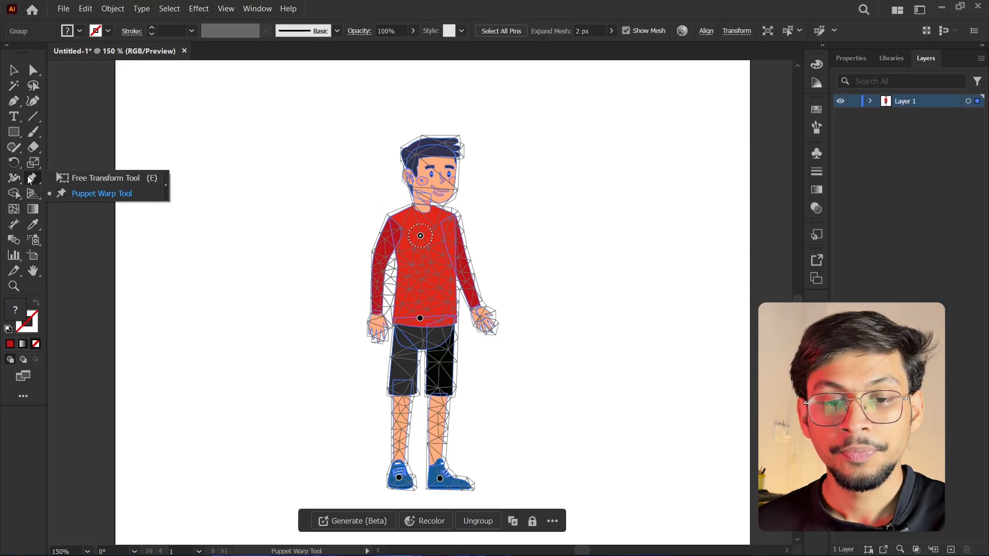
{"action": "left_click", "coordinate": [103, 196]}
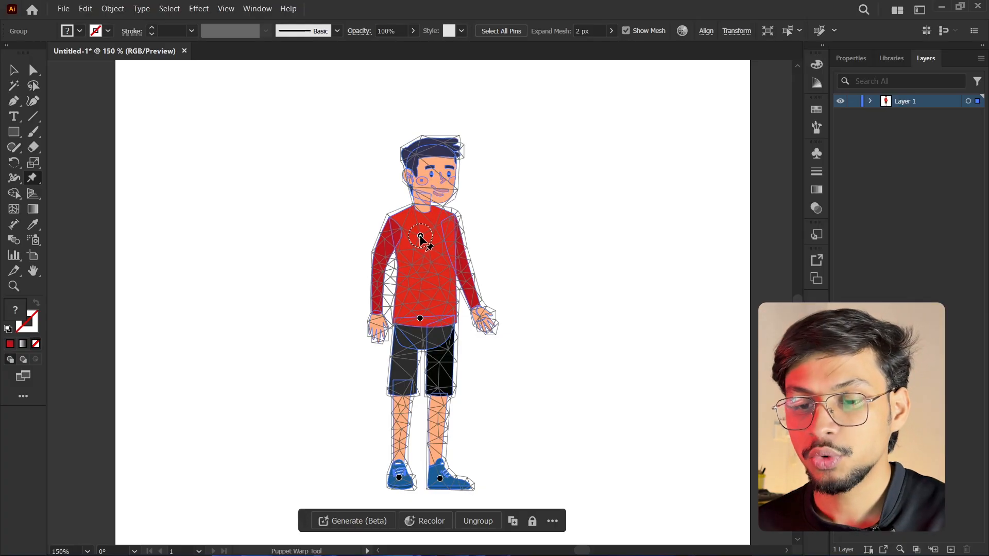
Delete the automatic puppet pins on the chest and at the waist.
{"action": "key", "text": "Delete"}
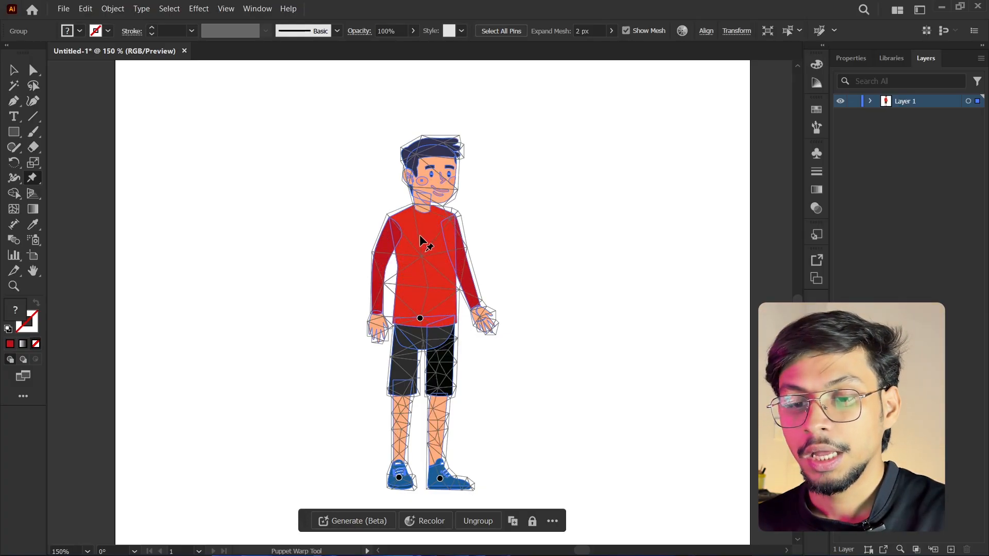
{"action": "left_click", "coordinate": [420, 318]}
{"action": "key", "text": "Delete"}
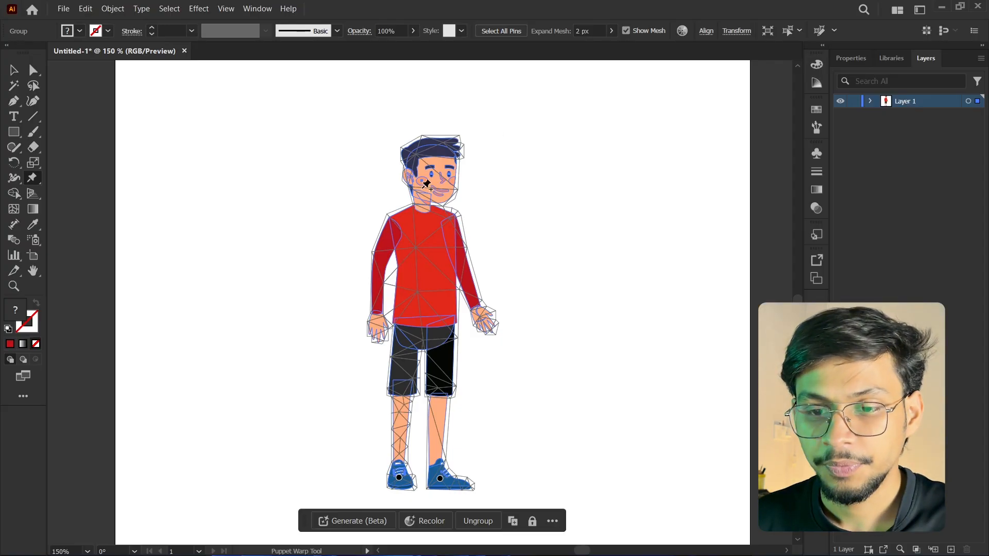
Add puppet pins at the neck and on the hair, then test tilting the head and undo the tilt.
{"action": "left_click", "coordinate": [423, 211]}
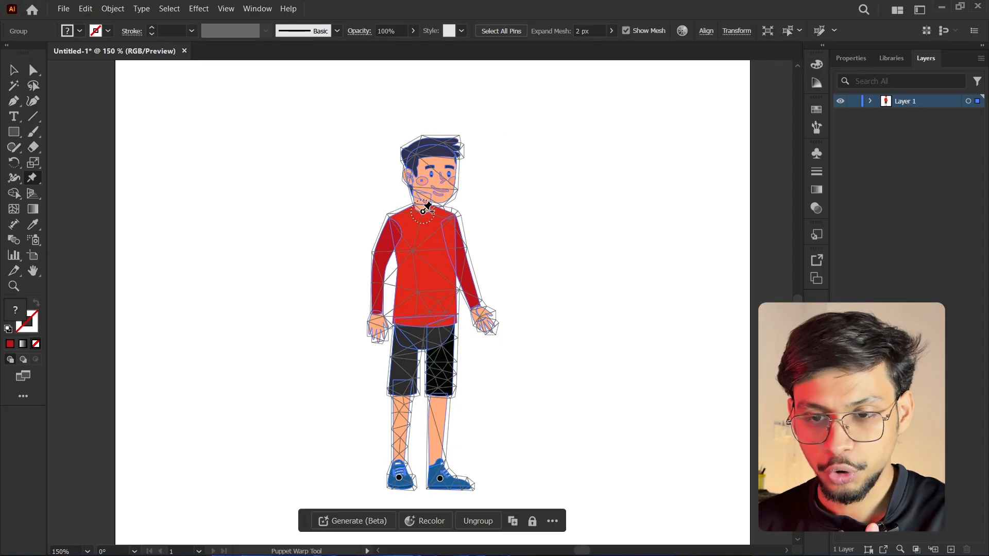
{"action": "left_click", "coordinate": [437, 150]}
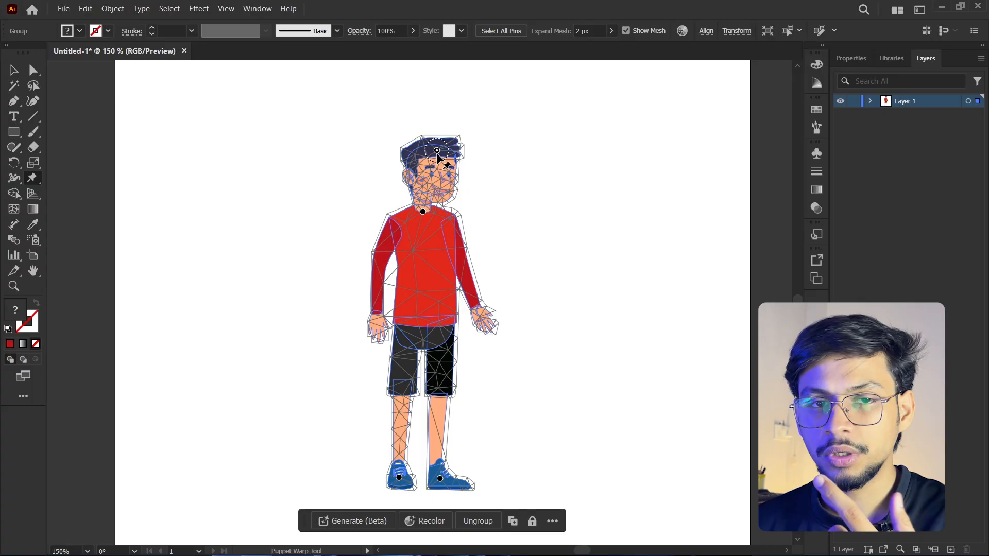
{"action": "left_click_drag", "start_coordinate": [436, 152], "coordinate": [379, 163]}
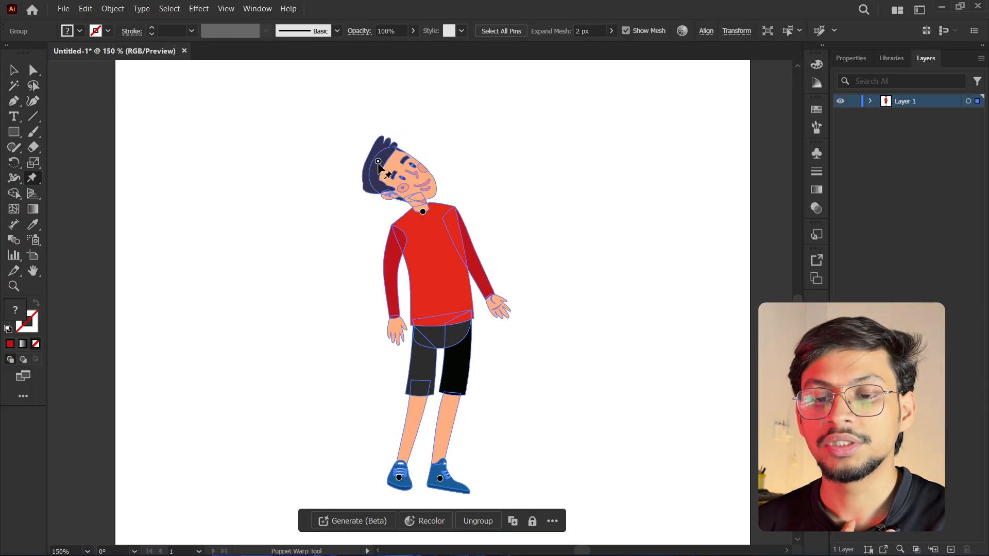
{"action": "key", "text": "ctrl+z"}
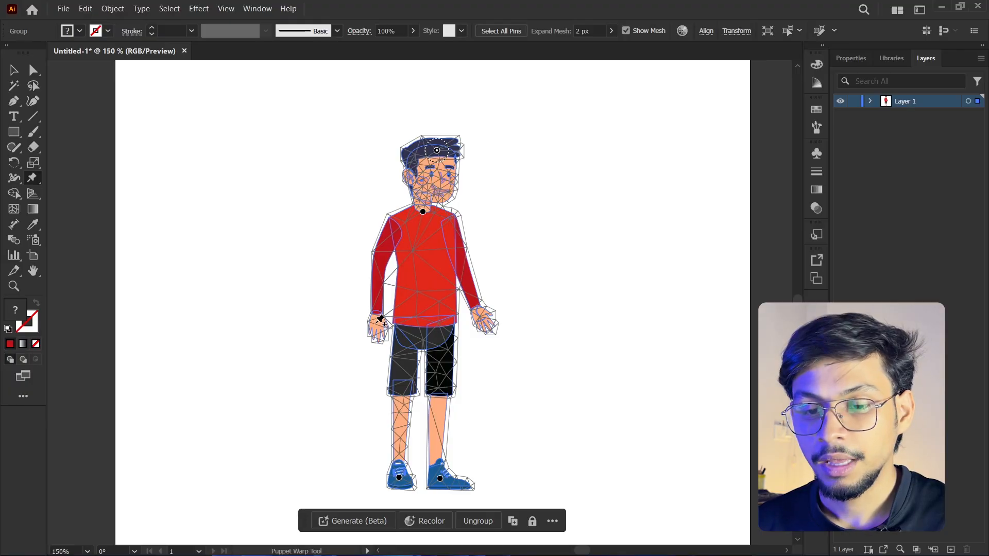
Add puppet pins on both shoulders and both hands.
{"action": "left_click", "coordinate": [376, 320]}
{"action": "left_click", "coordinate": [392, 226]}
{"action": "left_click", "coordinate": [456, 224]}
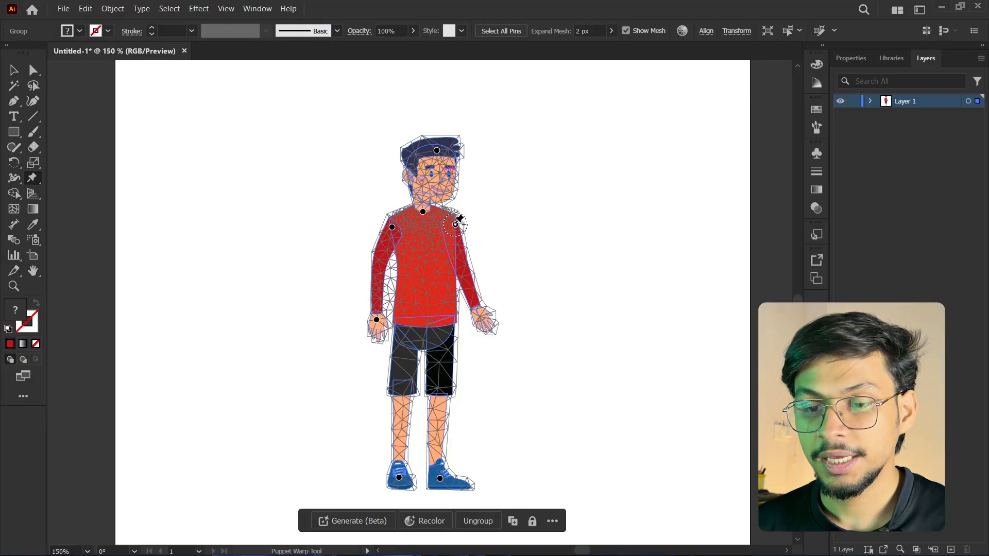
{"action": "left_click", "coordinate": [482, 321]}
Add puppet pins at both hips, both knees, the toe of the forward-pointing shoe and both elbows.
{"action": "left_click", "coordinate": [401, 329]}
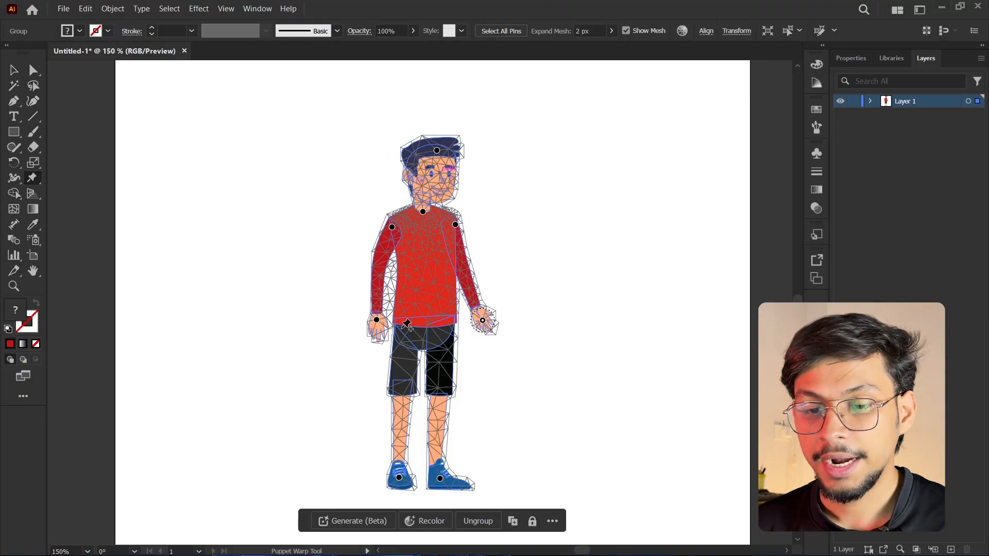
{"action": "left_click", "coordinate": [448, 329]}
{"action": "left_click", "coordinate": [402, 397]}
{"action": "left_click", "coordinate": [438, 395]}
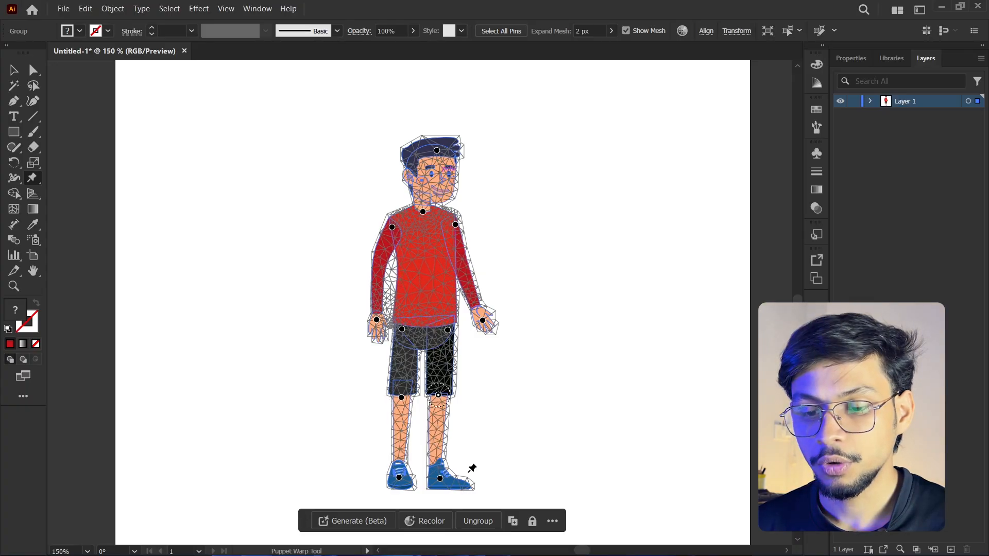
{"action": "left_click", "coordinate": [462, 484]}
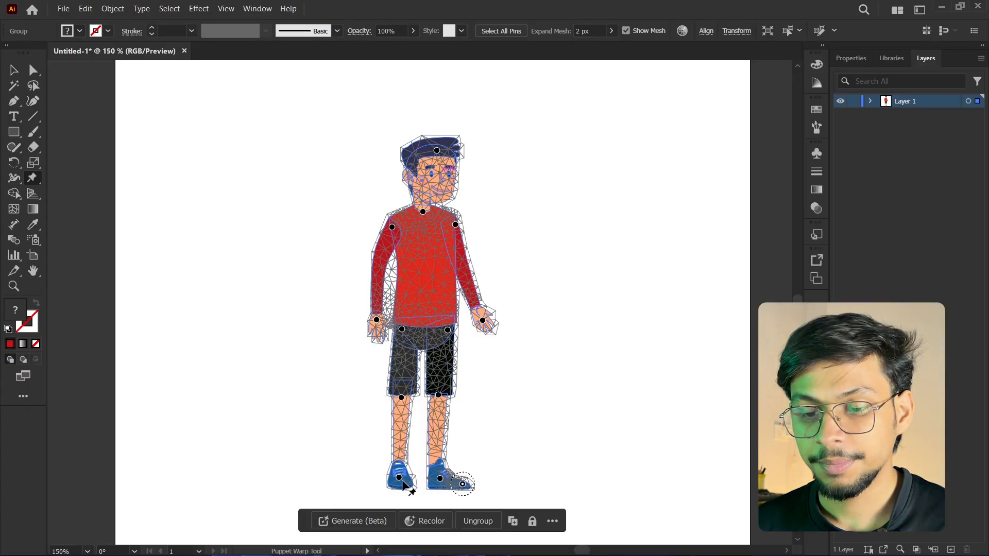
{"action": "left_click", "coordinate": [468, 274]}
{"action": "left_click", "coordinate": [376, 273]}
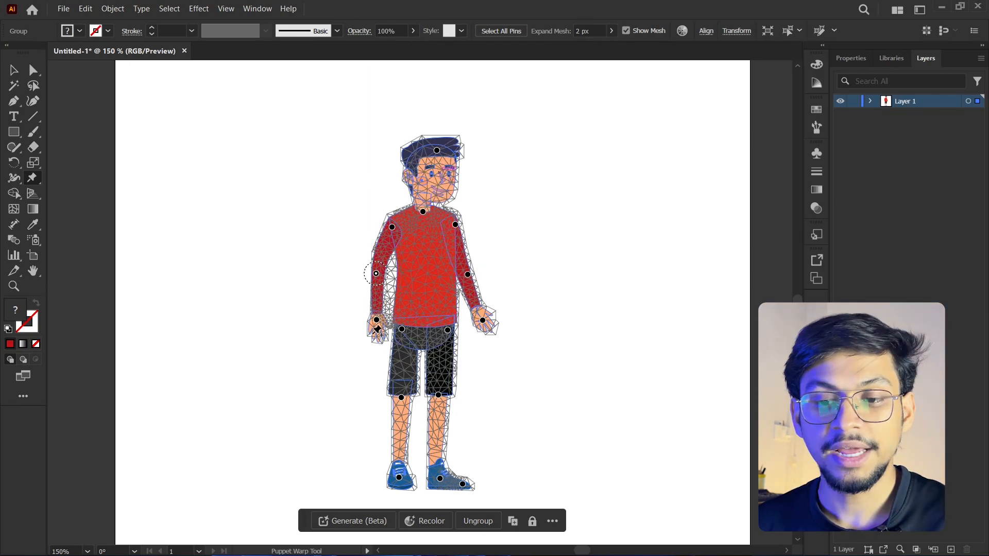
{"action": "scroll", "coordinate": [442, 206], "scroll_direction": "up", "scroll_amount": 1}
{"action": "scroll", "coordinate": [438, 216], "scroll_direction": "down", "scroll_amount": 1}
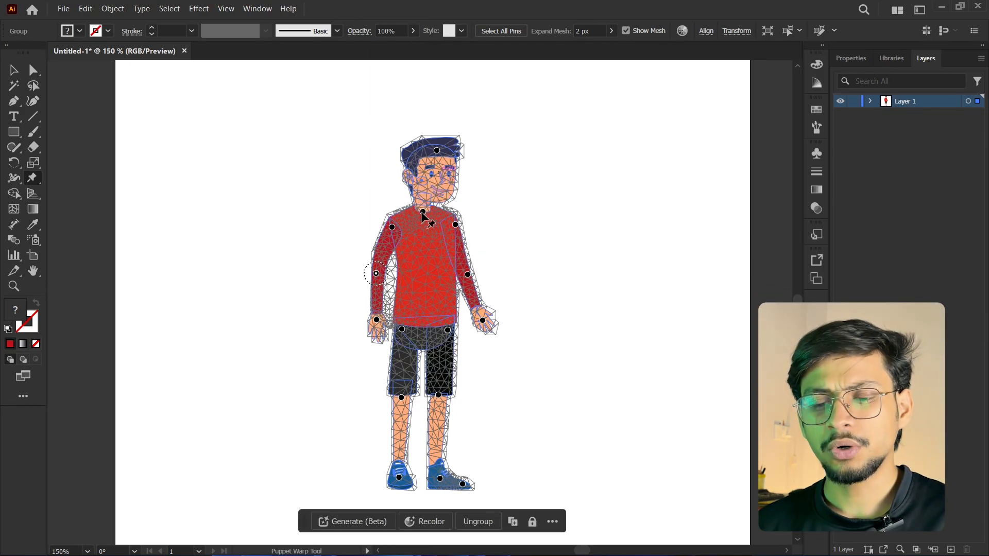
{"action": "scroll", "coordinate": [440, 298], "scroll_direction": "up", "scroll_amount": 3}
{"action": "scroll", "coordinate": [441, 298], "scroll_direction": "down", "scroll_amount": 3}
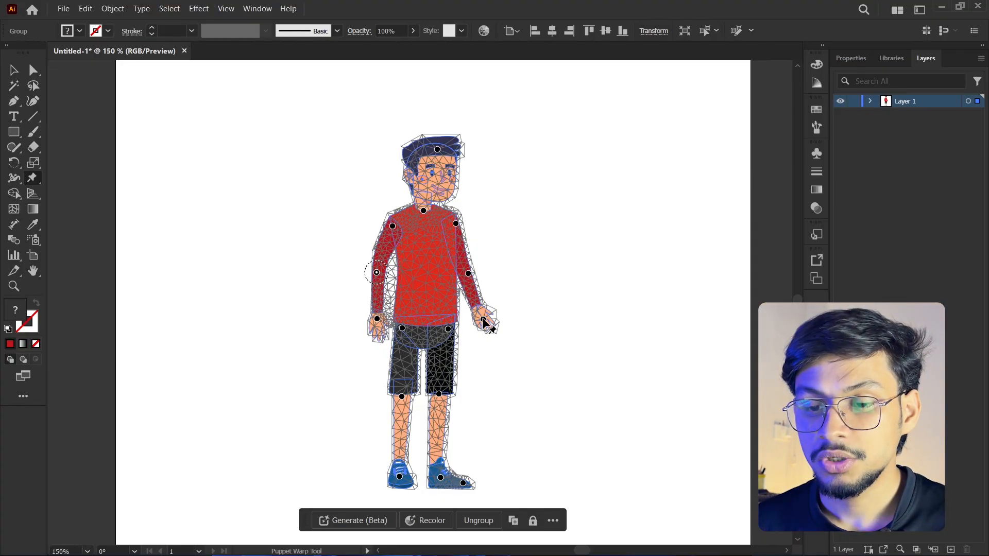
Raise the character's outstretched hand into a wave, move the elbow pin up, pin the forearm and pull a new shirt-side pin inward.
{"action": "left_click_drag", "start_coordinate": [483, 320], "coordinate": [509, 198]}
{"action": "left_click_drag", "start_coordinate": [468, 273], "coordinate": [472, 247]}
{"action": "left_click", "coordinate": [496, 238]}
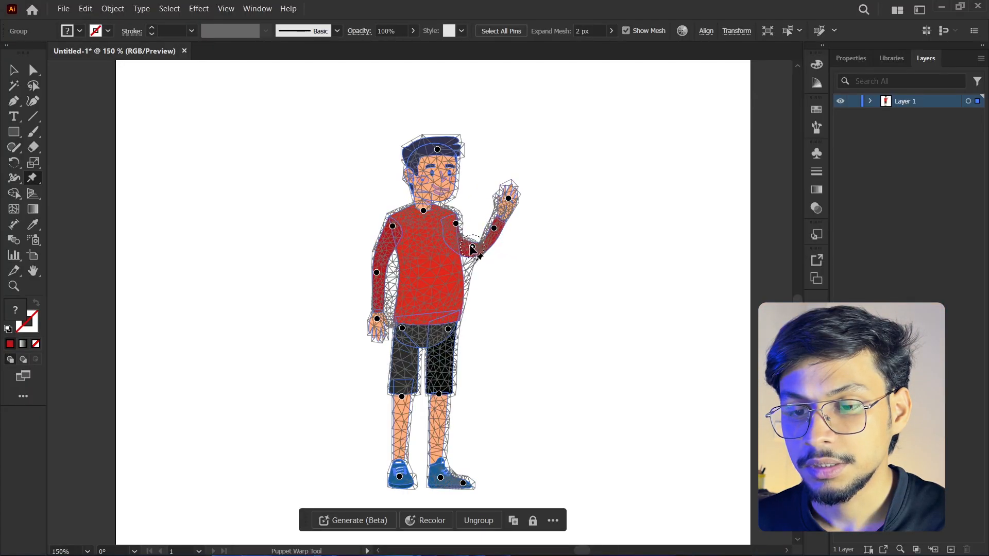
{"action": "left_click", "coordinate": [458, 284]}
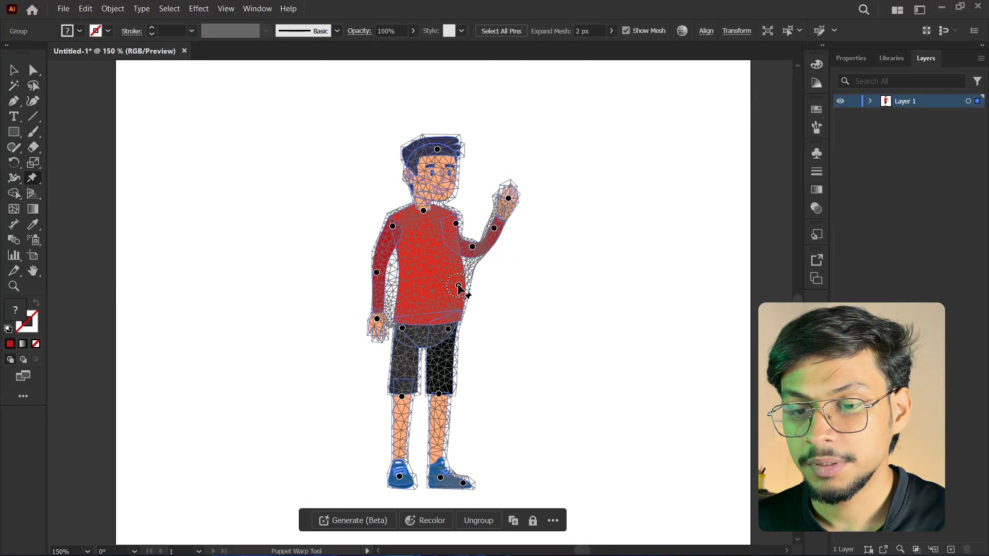
{"action": "left_click_drag", "start_coordinate": [457, 287], "coordinate": [446, 287]}
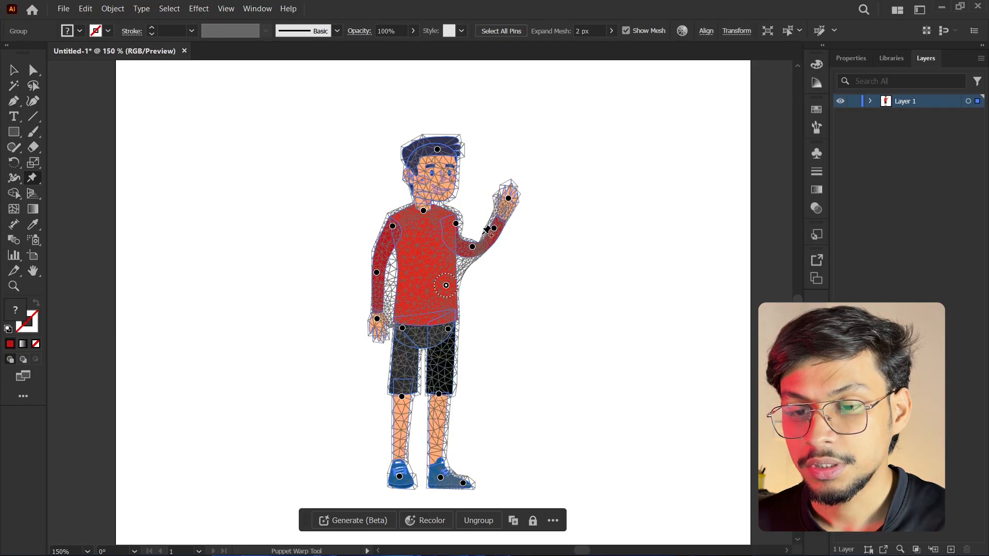
Add a puppet pin at the inner elbow bend of the raised arm, pull it up from the sleeve, and deselect the character.
{"action": "scroll", "coordinate": [484, 241], "scroll_direction": "up", "scroll_amount": 5}
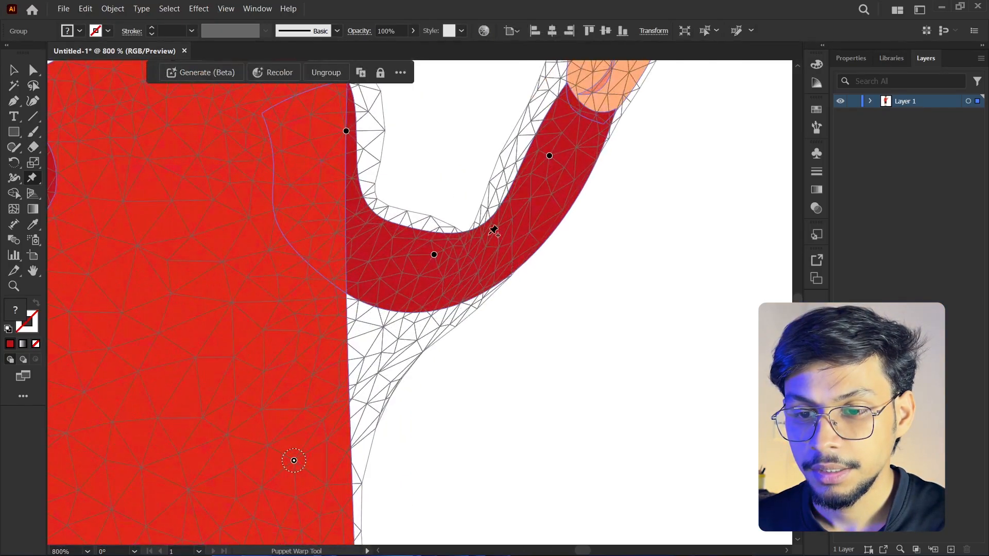
{"action": "left_click", "coordinate": [488, 229]}
{"action": "left_click_drag", "start_coordinate": [488, 228], "coordinate": [477, 190]}
{"action": "scroll", "coordinate": [514, 224], "scroll_direction": "down", "scroll_amount": 2}
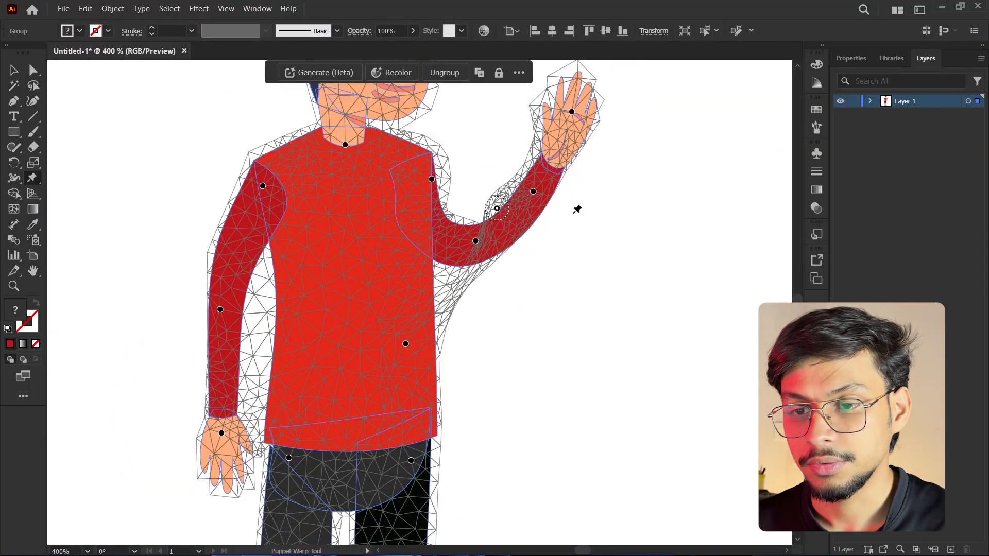
{"action": "scroll", "coordinate": [654, 185], "scroll_direction": "down", "scroll_amount": 1}
{"action": "key", "text": "space"}
{"action": "left_click_drag", "start_coordinate": [664, 180], "coordinate": [640, 285]}
{"action": "scroll", "coordinate": [555, 283], "scroll_direction": "down", "scroll_amount": 2}
{"action": "key", "text": "v"}
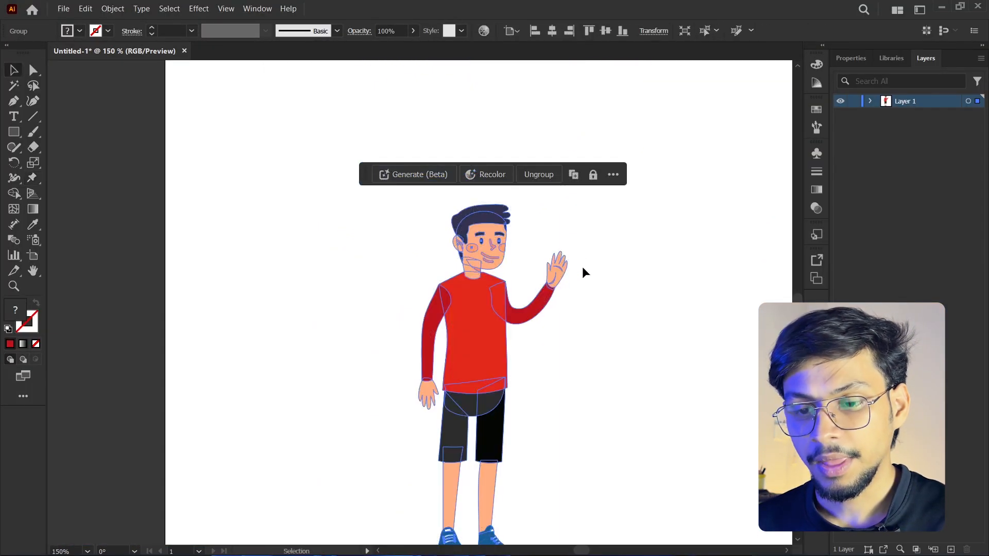
{"action": "left_click", "coordinate": [613, 333]}
Undo the waving pose on the raised arm.
{"action": "scroll", "coordinate": [614, 337], "scroll_direction": "down", "scroll_amount": 1}
{"action": "key", "text": "space"}
{"action": "scroll", "coordinate": [612, 357], "scroll_direction": "up", "scroll_amount": 1}
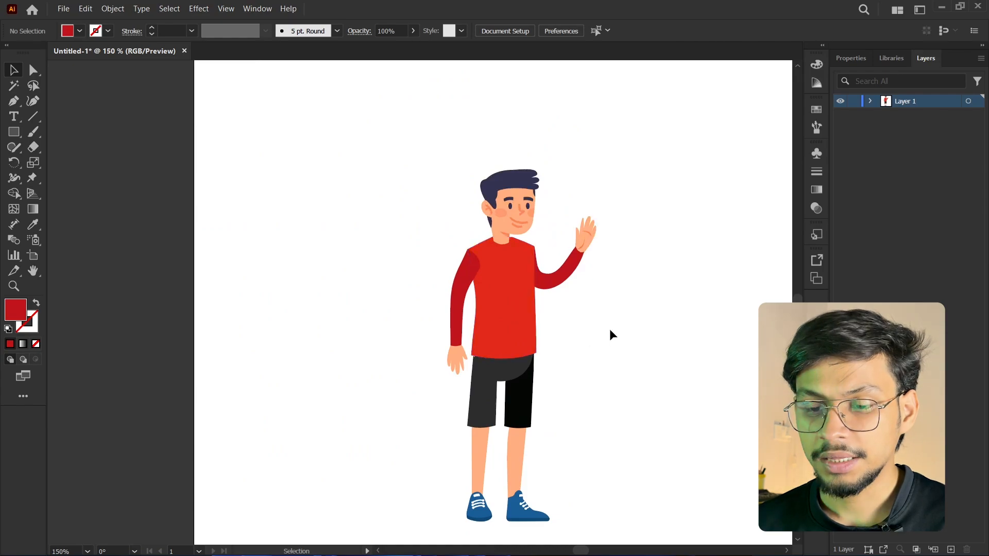
{"action": "key", "text": "ctrl+a"}
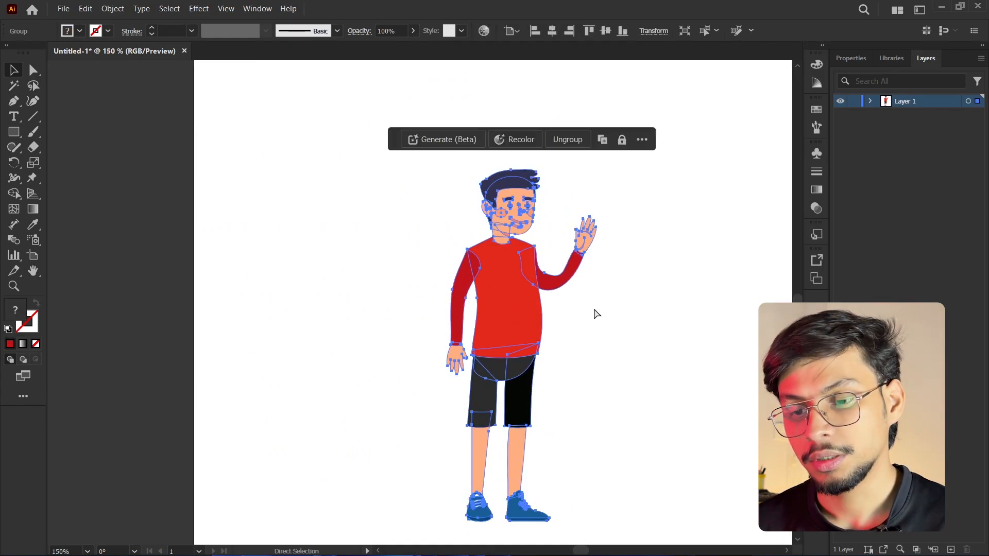
{"action": "key", "text": "ctrl+z"}
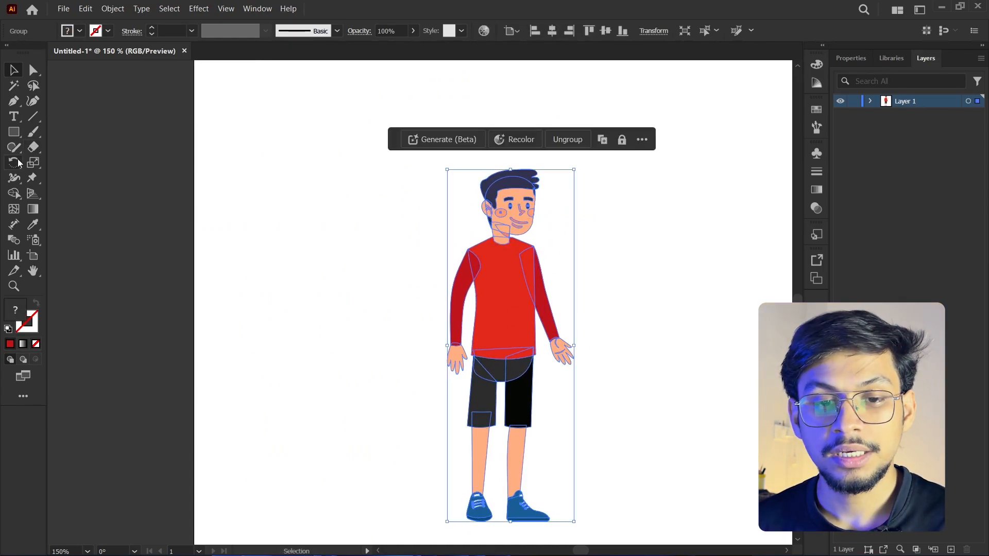
Bend the leg with the forward-pointing shoe using Puppet Warp: knee forward, heel and toe up and back, with a new pin on the shin.
{"action": "left_click", "coordinate": [32, 177]}
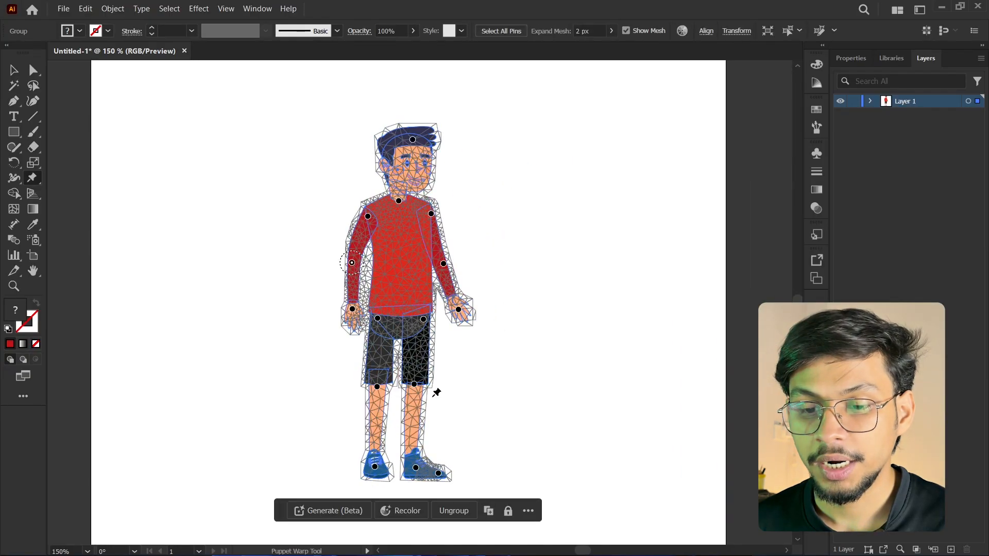
{"action": "left_click_drag", "start_coordinate": [414, 384], "coordinate": [458, 370]}
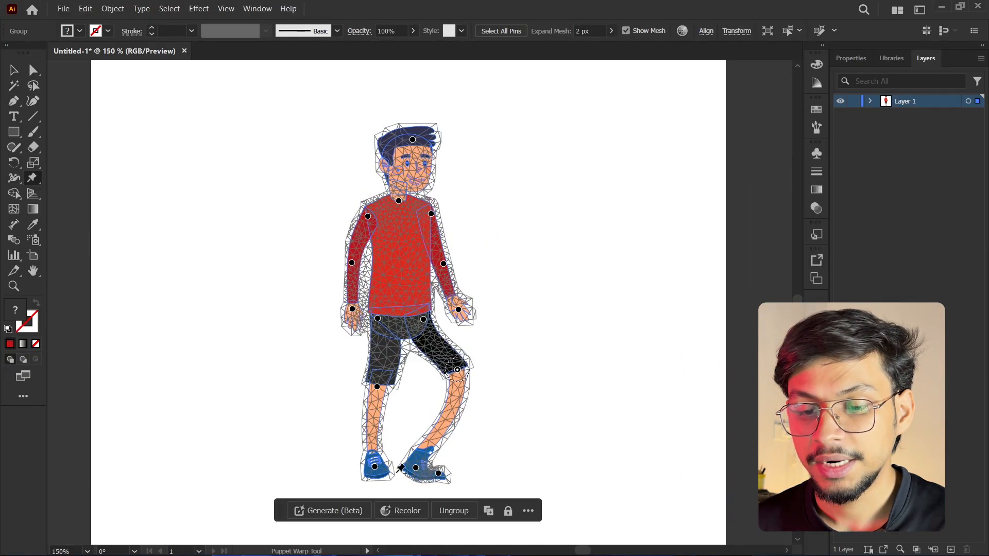
{"action": "left_click_drag", "start_coordinate": [415, 468], "coordinate": [410, 426]}
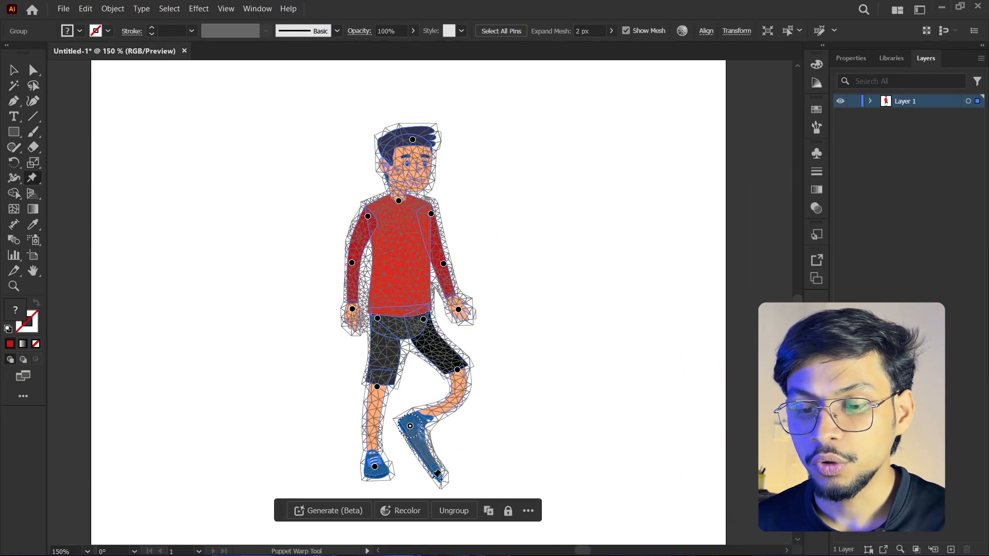
{"action": "left_click_drag", "start_coordinate": [438, 474], "coordinate": [417, 447]}
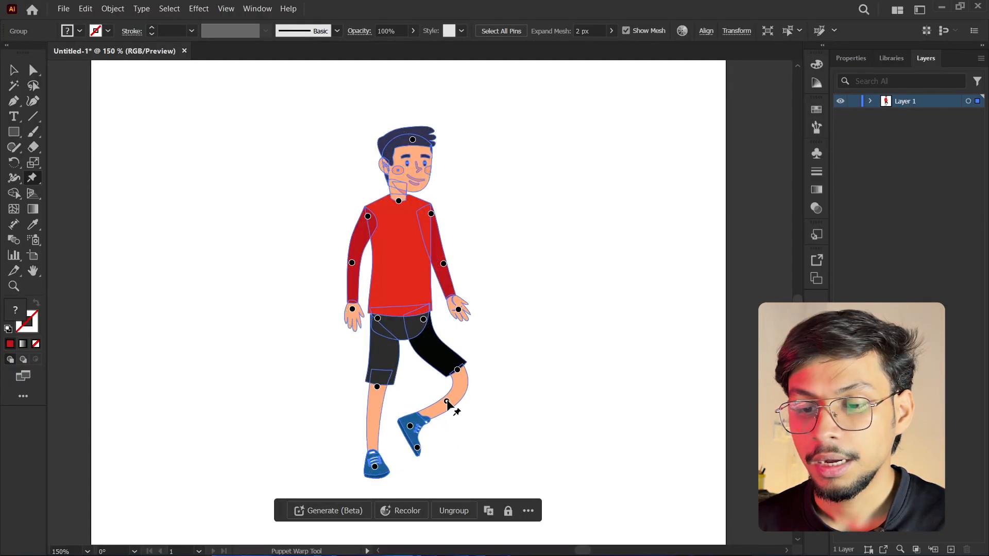
{"action": "left_click_drag", "start_coordinate": [460, 409], "coordinate": [436, 396]}
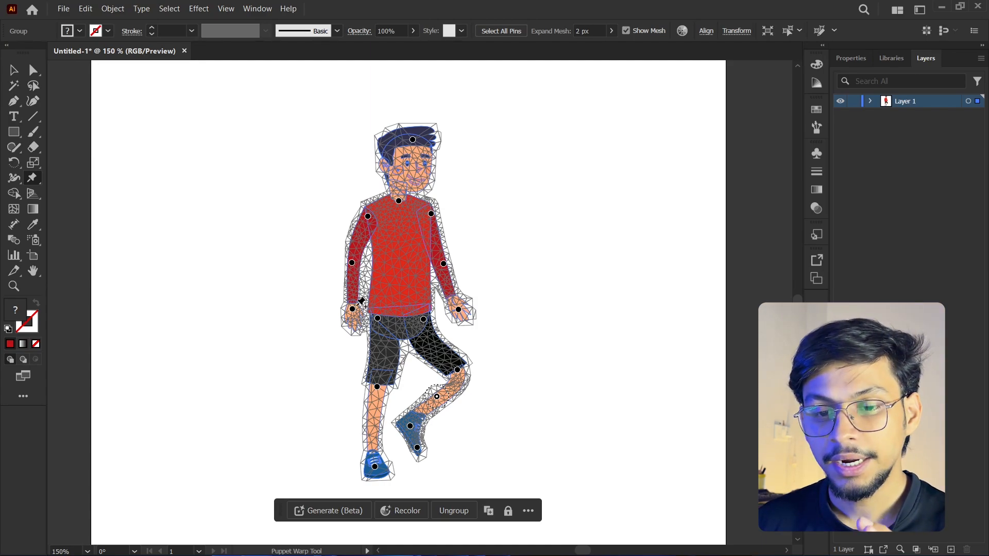
Try lowering the hand of the hanging arm and undo it, then pull the other hand outward.
{"action": "left_click_drag", "start_coordinate": [354, 308], "coordinate": [350, 372]}
{"action": "key", "text": "ctrl+z"}
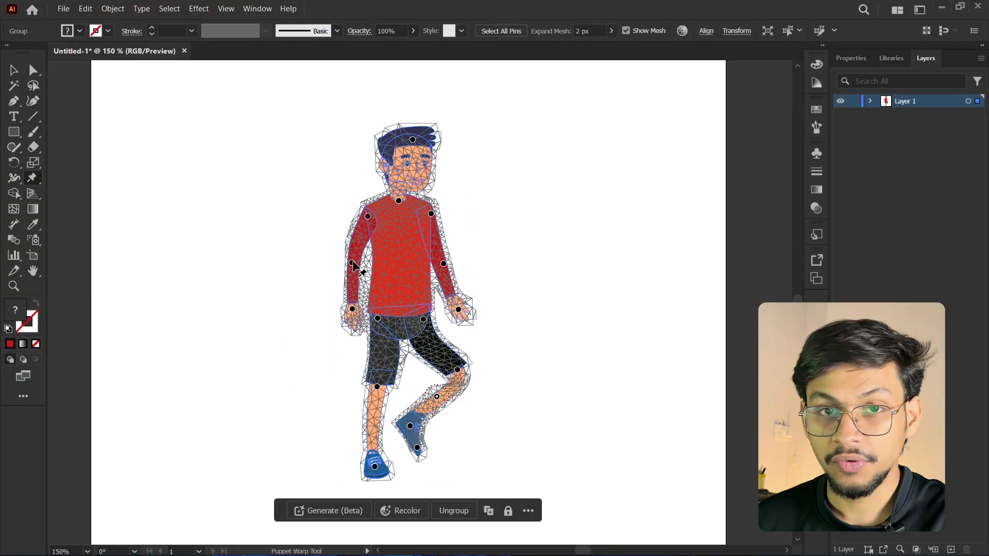
{"action": "left_click_drag", "start_coordinate": [457, 309], "coordinate": [485, 304]}
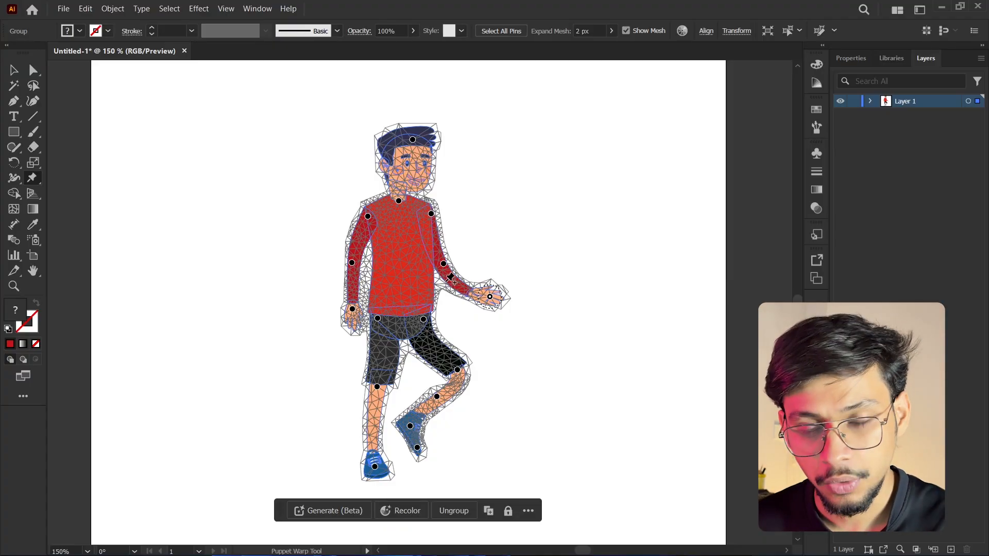
Undo the hand and leg poses and all the manually added puppet pins.
{"action": "key", "text": "ctrl+z"}
{"action": "key", "text": "ctrl+z"}
{"action": "key", "text": "ctrl+z"}
{"action": "key", "text": "ctrl+z"}
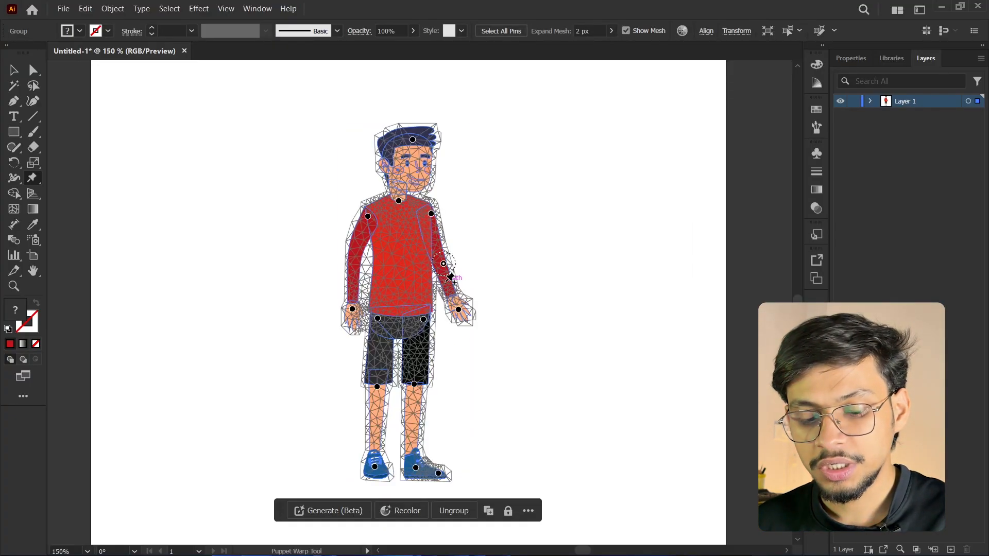
{"action": "key", "text": "ctrl"}
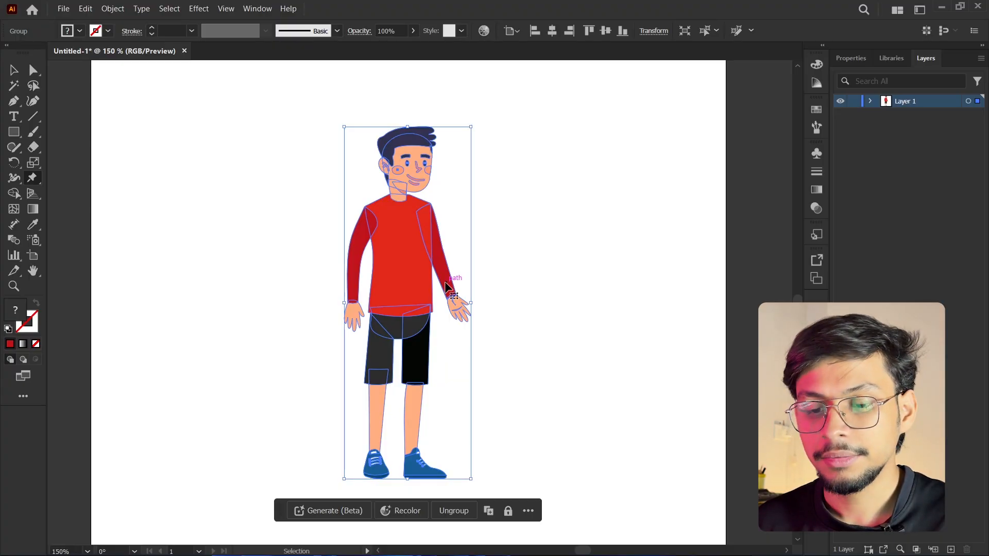
{"action": "key", "text": "ctrl"}
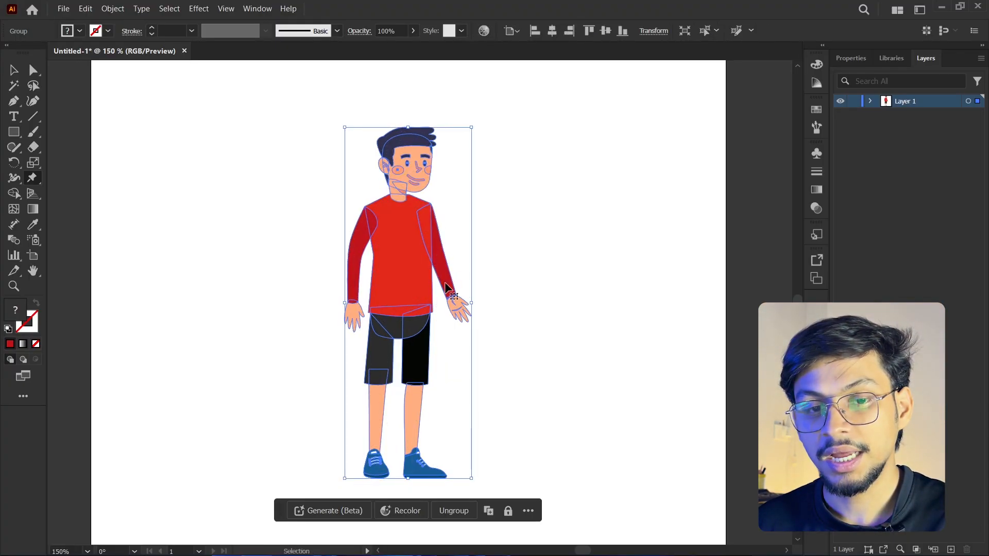
{"action": "key", "text": "ctrl"}
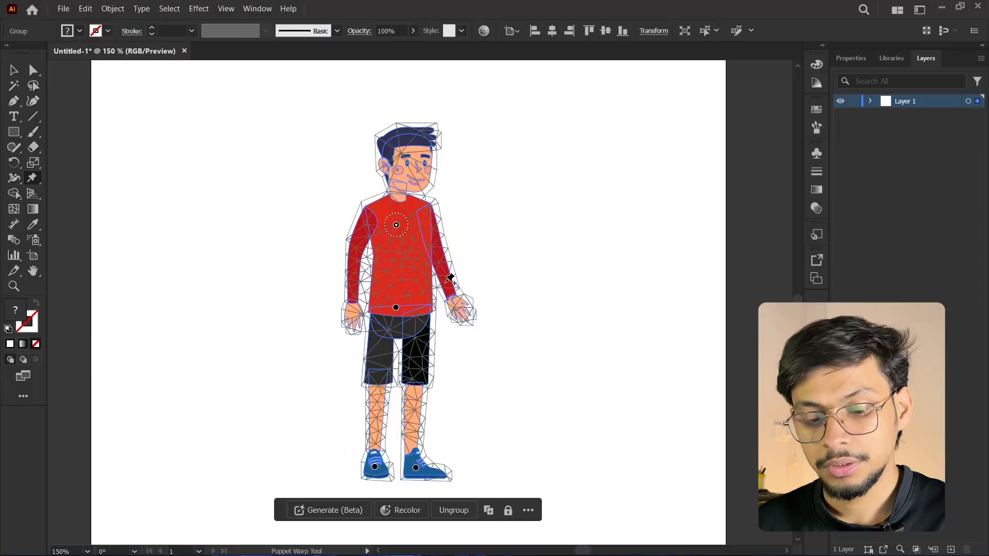
Ungroup the character into its main parts, then ungroup the upper body with the arms and the legs group.
{"action": "key", "text": "v"}
{"action": "left_click", "coordinate": [463, 511]}
{"action": "left_click", "coordinate": [559, 286]}
{"action": "left_click", "coordinate": [418, 290]}
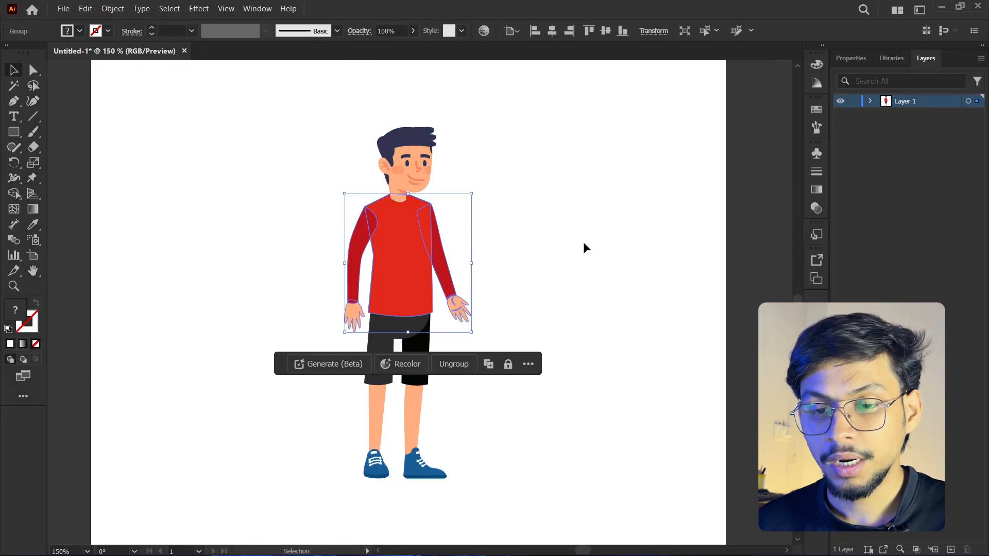
{"action": "left_click", "coordinate": [454, 364]}
{"action": "left_click", "coordinate": [479, 399]}
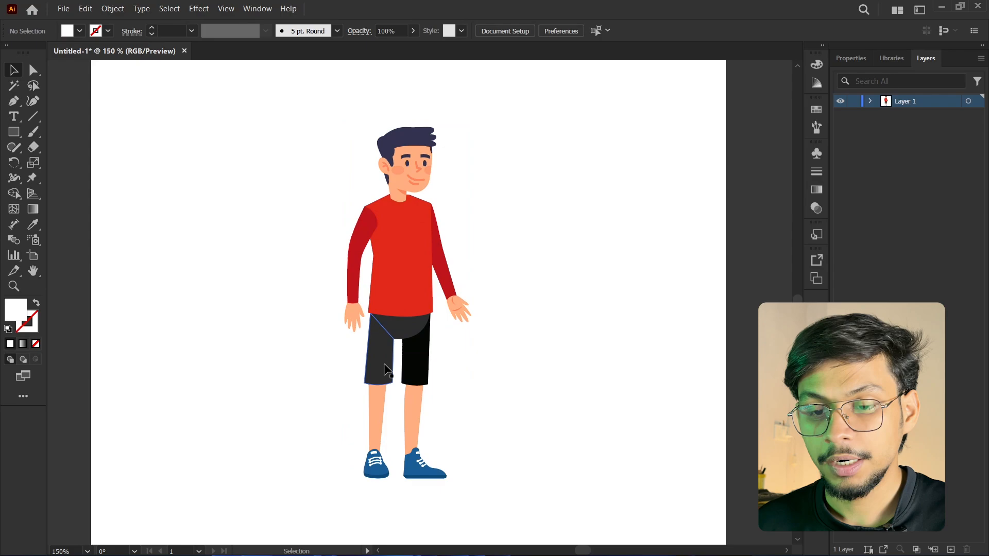
{"action": "left_click", "coordinate": [427, 353]}
{"action": "left_click", "coordinate": [451, 509]}
{"action": "left_click", "coordinate": [515, 412]}
Apply Puppet Warp to the leg with the front-facing shoe alone and add pins at its hip and ankle.
{"action": "scroll", "coordinate": [414, 355], "scroll_direction": "up", "scroll_amount": 2}
{"action": "left_click_drag", "start_coordinate": [414, 354], "coordinate": [510, 294]}
{"action": "left_click", "coordinate": [428, 309]}
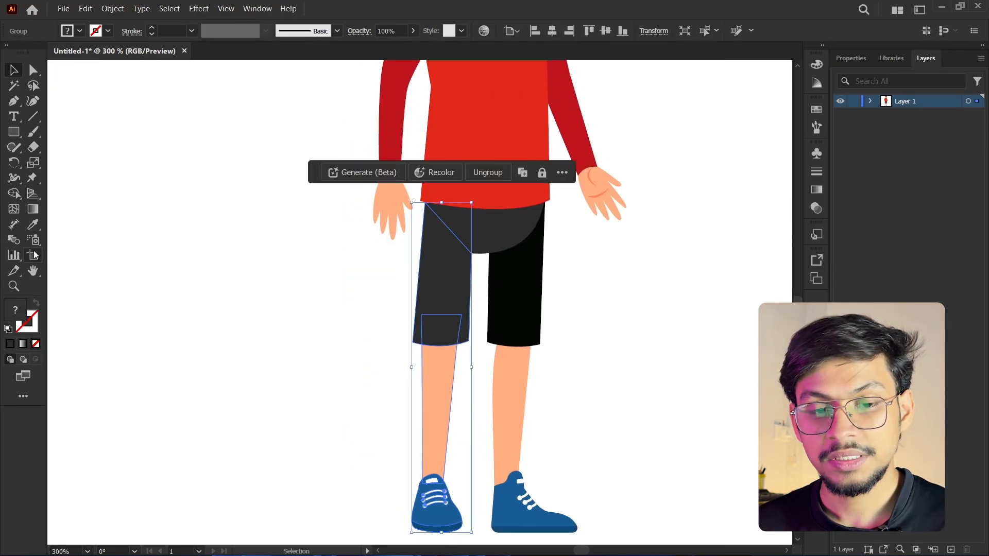
{"action": "left_click", "coordinate": [33, 177]}
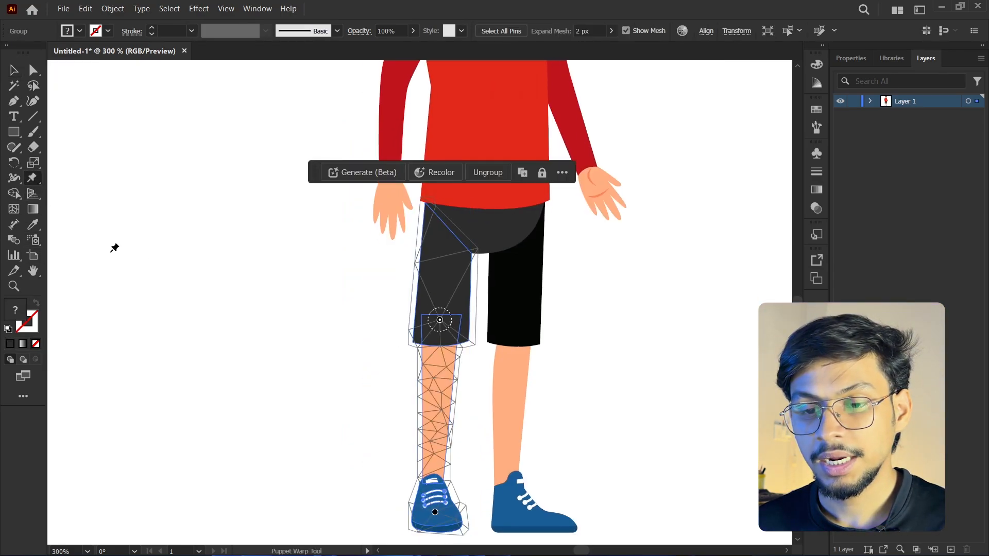
{"action": "scroll", "coordinate": [148, 215], "scroll_direction": "down", "scroll_amount": 3}
{"action": "scroll", "coordinate": [148, 214], "scroll_direction": "right", "scroll_amount": 4}
{"action": "left_click", "coordinate": [339, 149]}
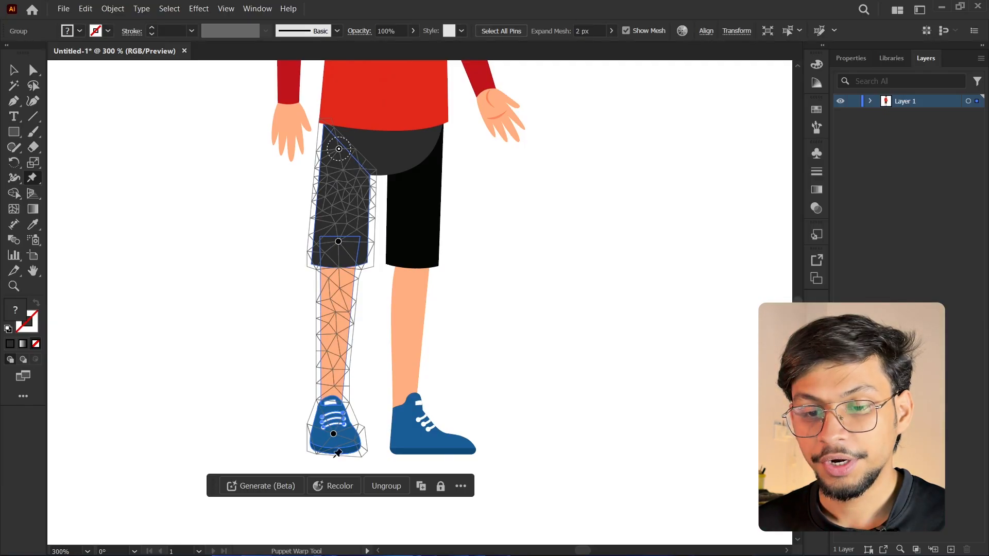
{"action": "left_click", "coordinate": [335, 399]}
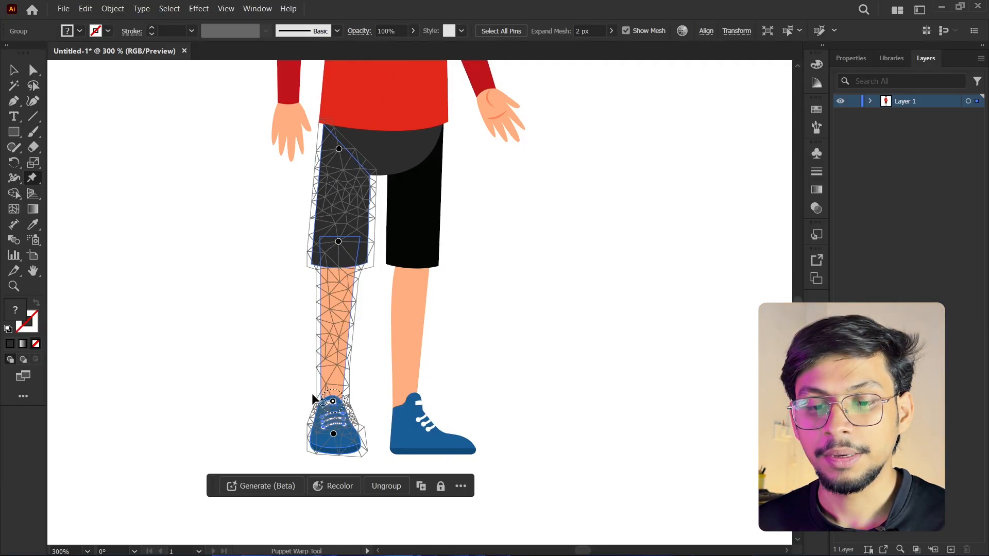
Apply Puppet Warp to the hanging arm beside the shirt alone and add pins at its shoulder and elbow.
{"action": "scroll", "coordinate": [289, 381], "scroll_direction": "down", "scroll_amount": 1}
{"action": "left_click_drag", "start_coordinate": [293, 246], "coordinate": [371, 442]}
{"action": "key", "text": "v"}
{"action": "left_click", "coordinate": [365, 317]}
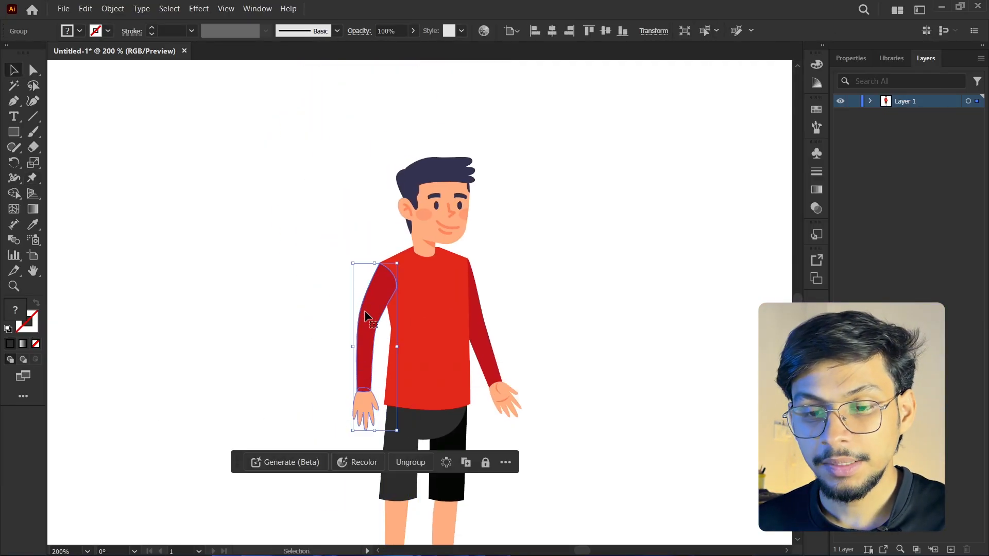
{"action": "left_click", "coordinate": [31, 181]}
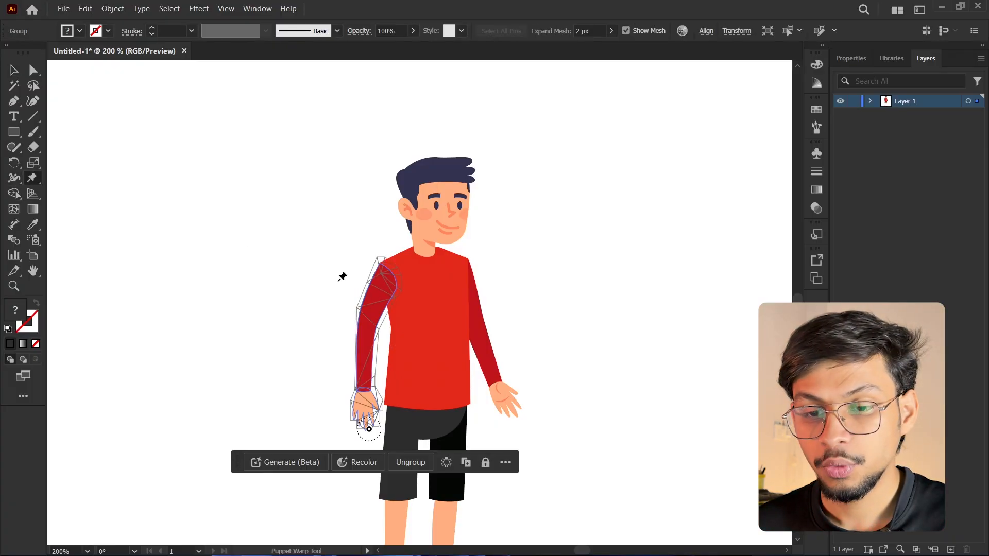
{"action": "left_click", "coordinate": [384, 276]}
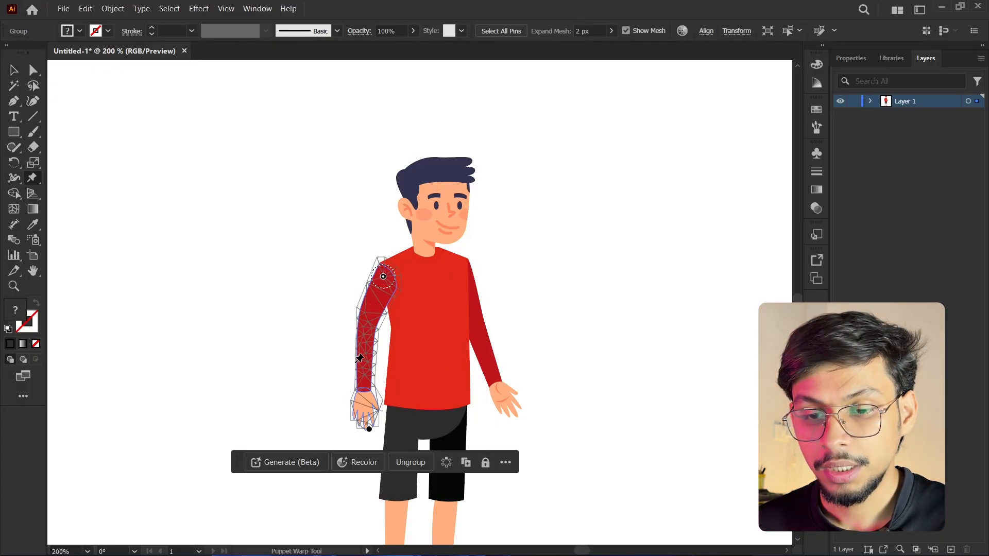
{"action": "left_click", "coordinate": [364, 327]}
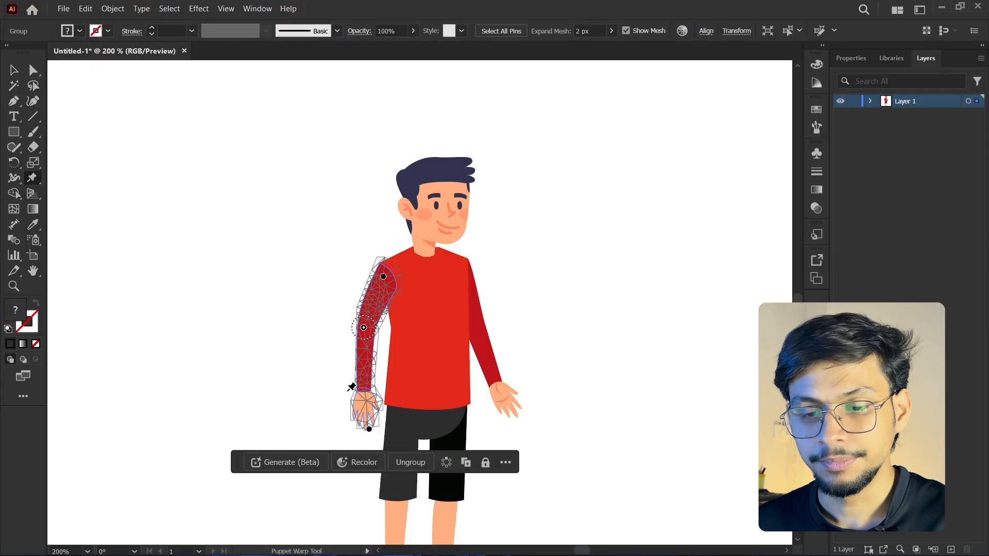
Apply Puppet Warp to the black-shorts leg alone, pulling its knee pin forward and its shin pin up into a bent stepping pose.
{"action": "key", "text": "v"}
{"action": "left_click", "coordinate": [682, 278]}
{"action": "left_click_drag", "start_coordinate": [513, 397], "coordinate": [532, 299]}
{"action": "left_click", "coordinate": [465, 401]}
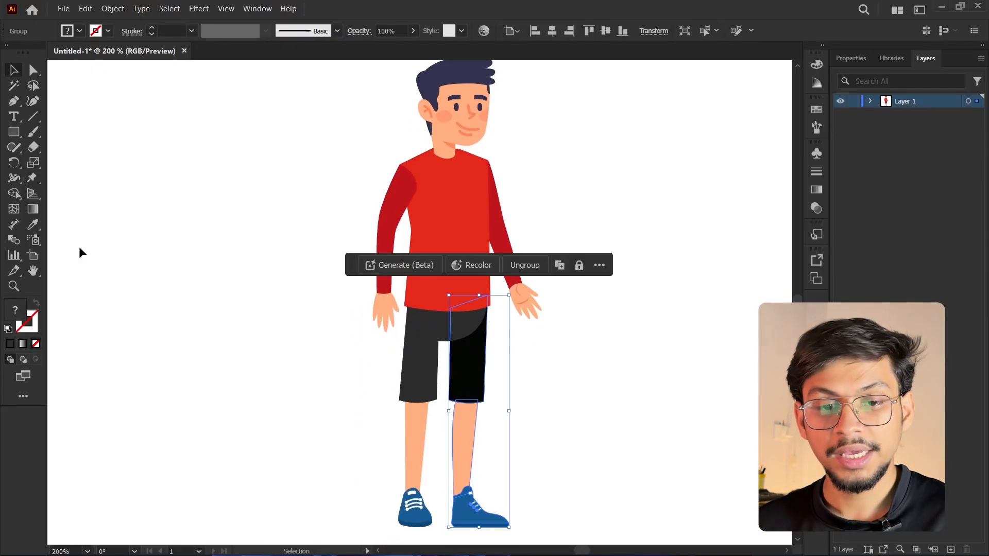
{"action": "left_click", "coordinate": [31, 179]}
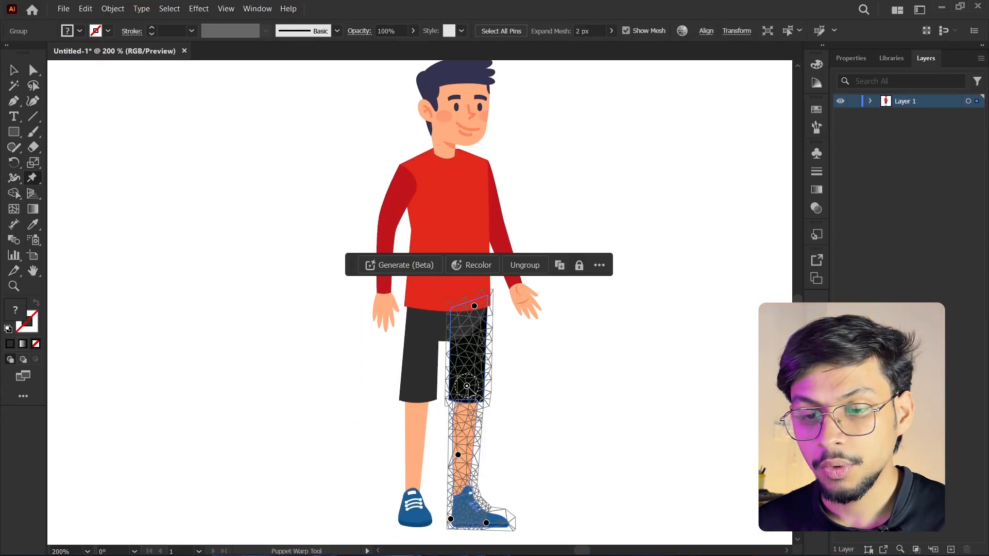
{"action": "left_click_drag", "start_coordinate": [467, 386], "coordinate": [507, 376]}
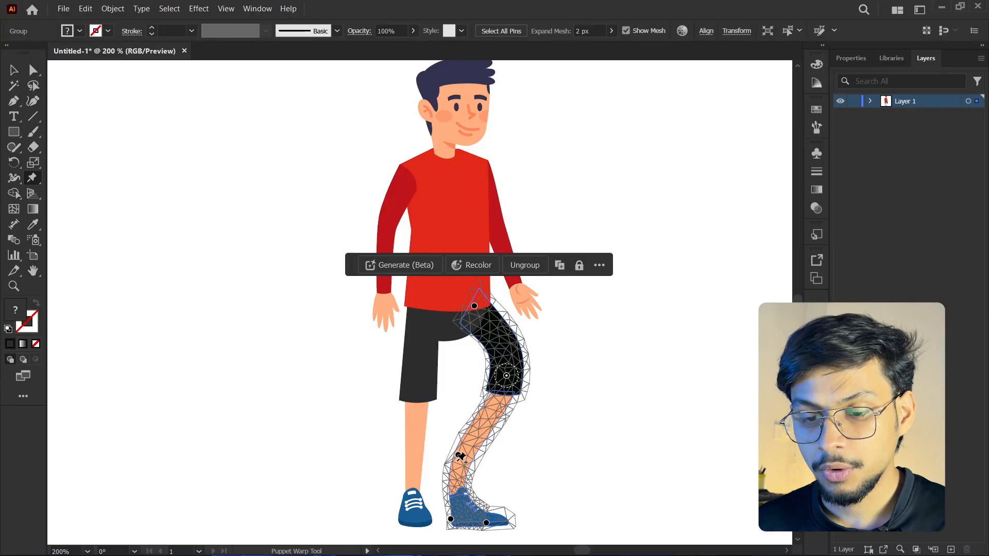
{"action": "left_click_drag", "start_coordinate": [458, 456], "coordinate": [475, 428]}
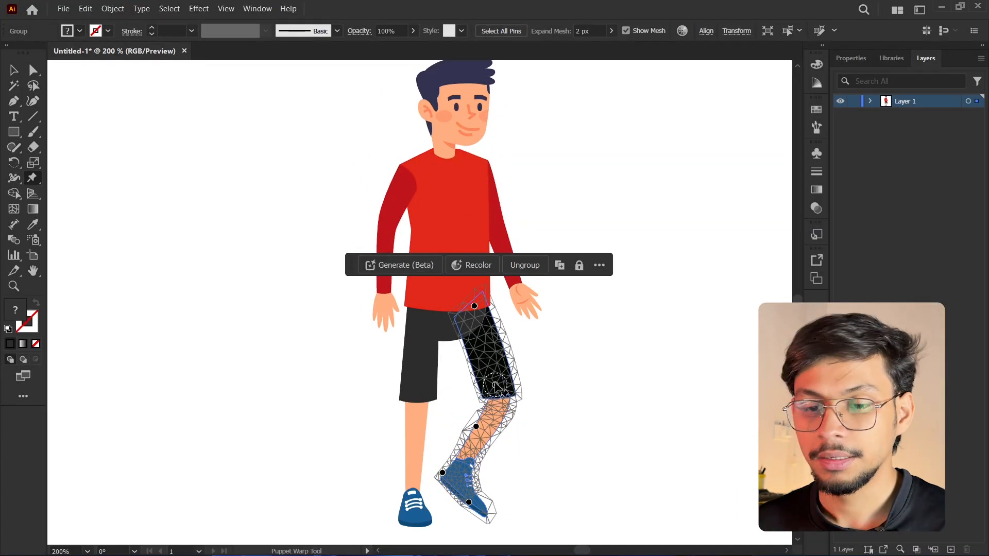
Apply Puppet Warp to the arm beside the shirt, nudging its elbow pin outward and pulling its hand pin to bend the forearm across the torso.
{"action": "key", "text": "v"}
{"action": "left_click", "coordinate": [319, 278]}
{"action": "left_click", "coordinate": [390, 211]}
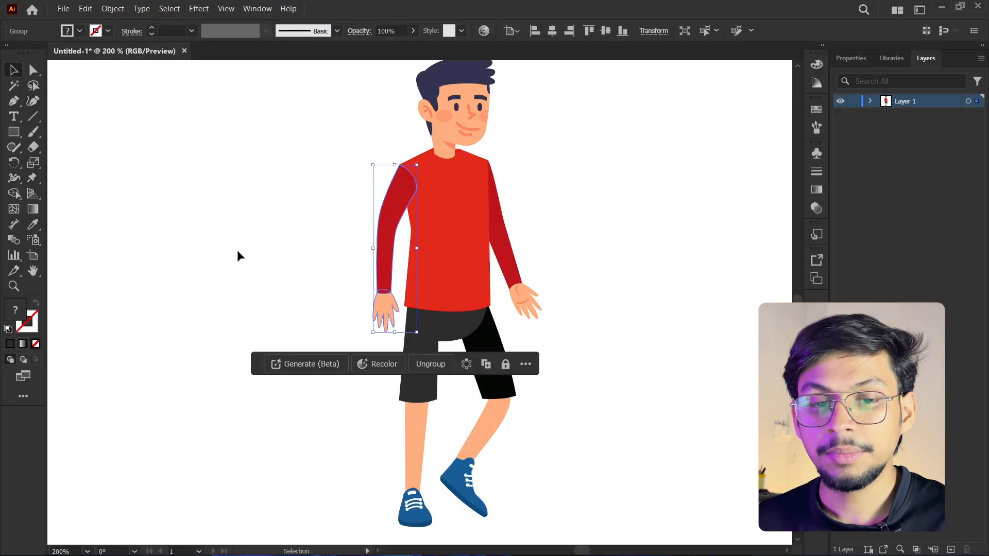
{"action": "left_click", "coordinate": [32, 178]}
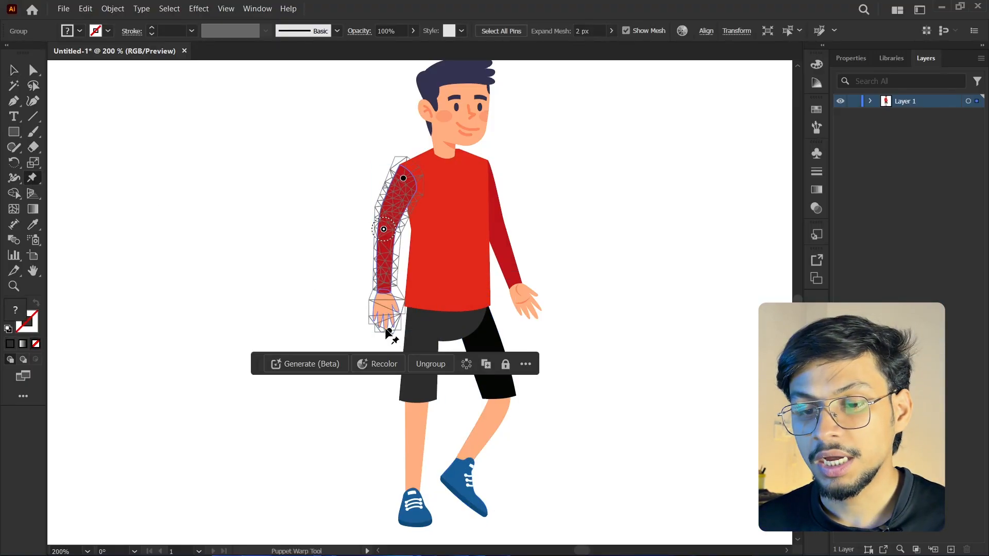
{"action": "left_click_drag", "start_coordinate": [389, 330], "coordinate": [346, 323]}
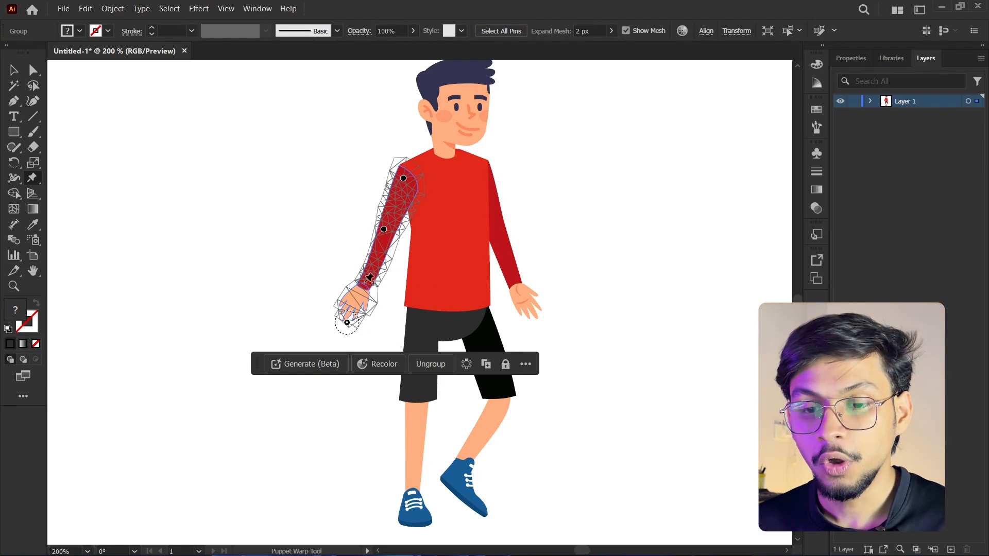
{"action": "mouse_move", "coordinate": [384, 229]}
{"action": "left_mouse_down"}
{"action": "mouse_move", "coordinate": [331, 210]}
{"action": "mouse_move", "coordinate": [380, 215]}
{"action": "left_mouse_up"}
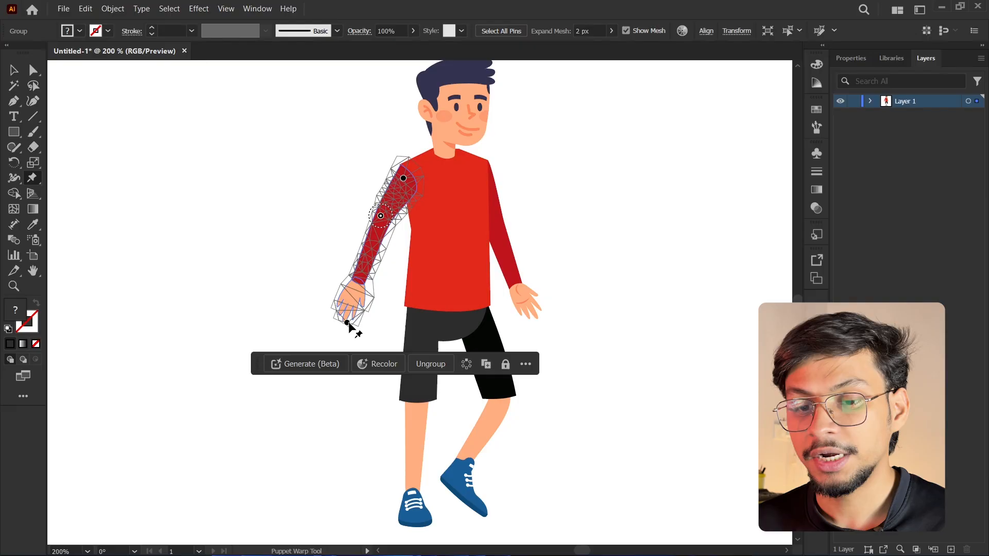
{"action": "left_click_drag", "start_coordinate": [347, 322], "coordinate": [509, 262]}
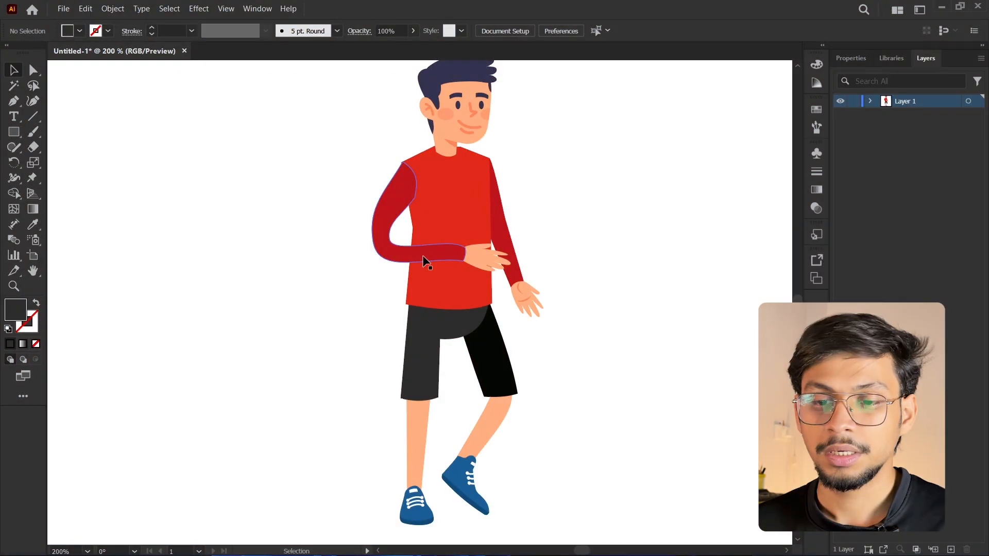
Reopen Puppet Warp on the bent arm and delete the surplus pins at the inner elbow and on the forearm.
{"action": "left_click", "coordinate": [387, 208]}
{"action": "left_click", "coordinate": [32, 178]}
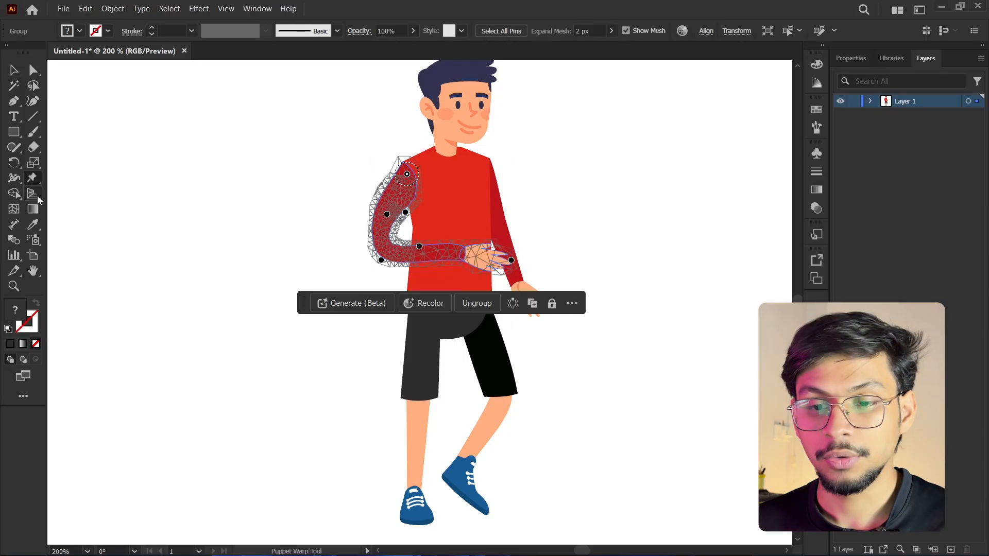
{"action": "scroll", "coordinate": [422, 249], "scroll_direction": "up", "scroll_amount": 2}
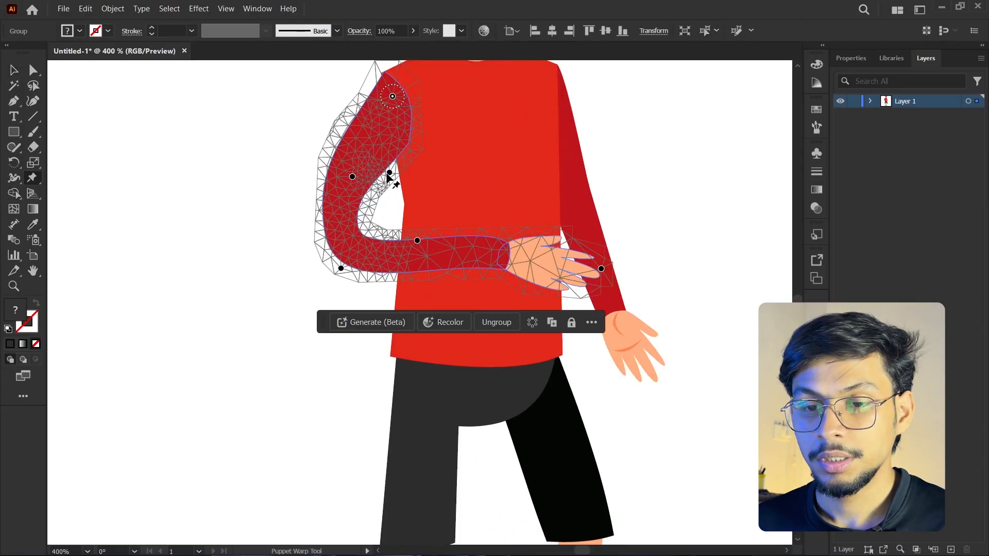
{"action": "left_click", "coordinate": [389, 173]}
{"action": "key", "text": "Delete"}
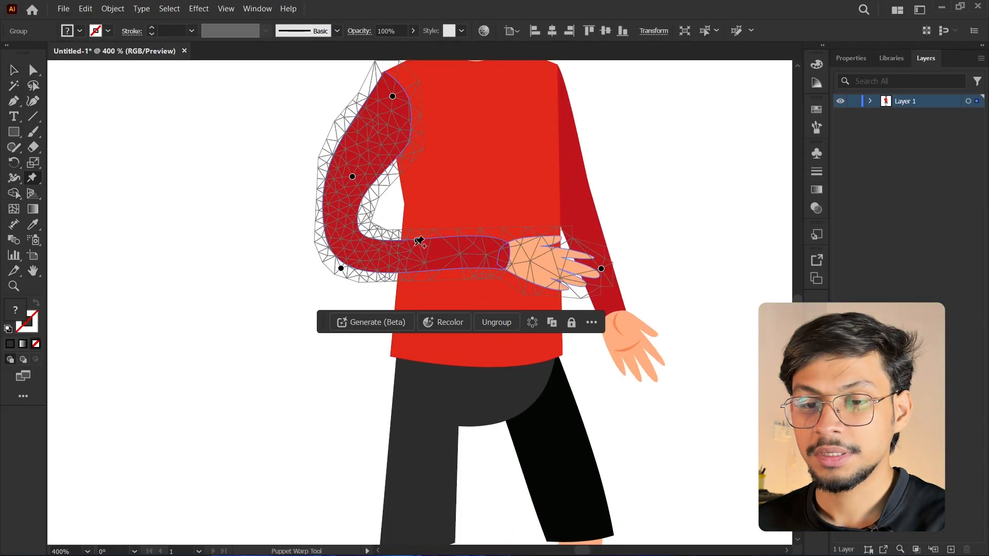
{"action": "key", "text": "backslash"}
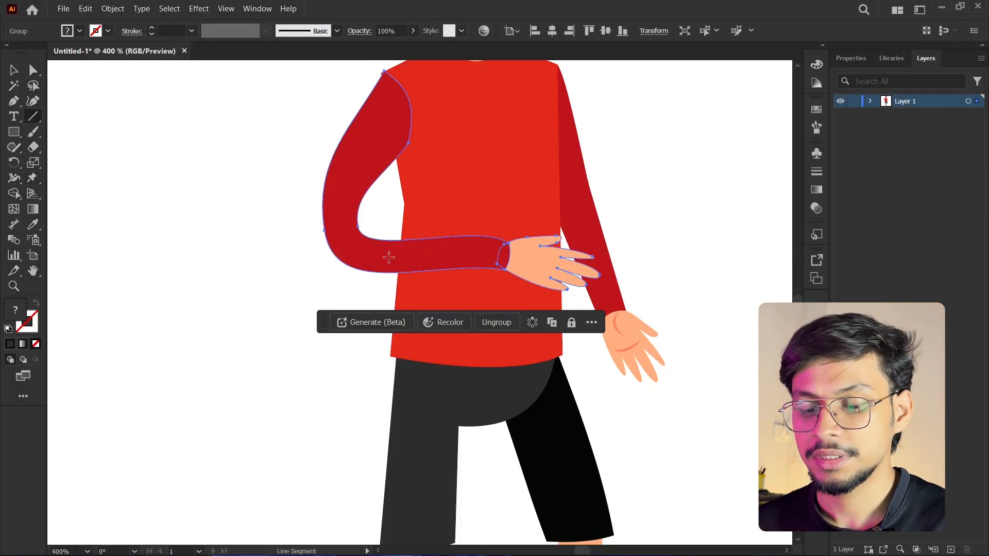
{"action": "key", "text": "v"}
{"action": "left_click", "coordinate": [33, 177]}
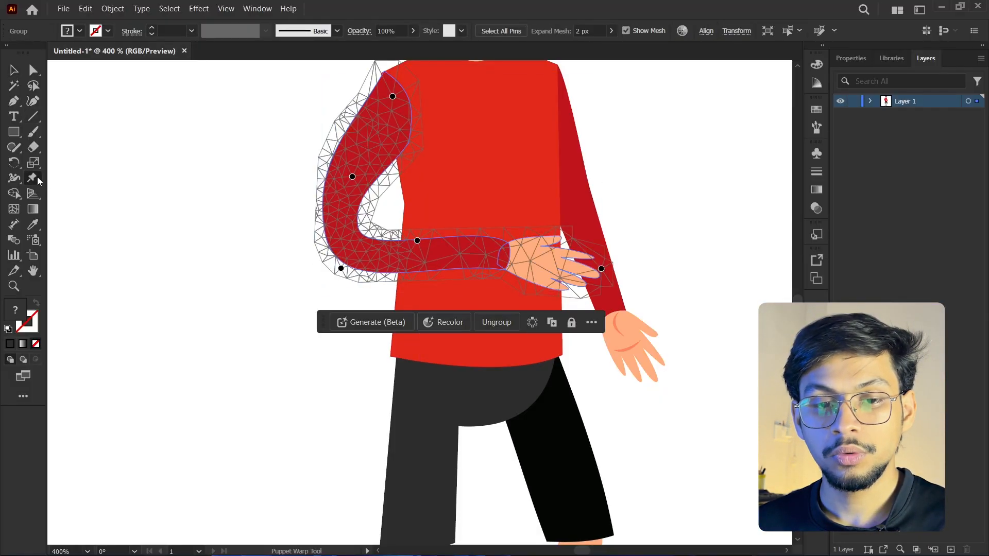
{"action": "key", "text": "Delete"}
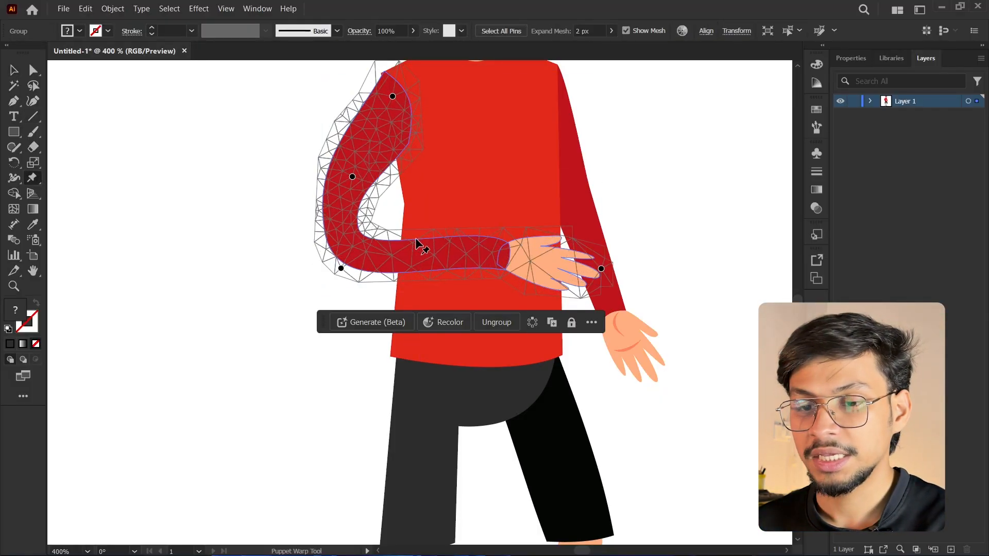
Add a pin at the bent arm's wrist, rotate the hand slightly downward around it, and deselect the arm.
{"action": "left_click", "coordinate": [601, 269]}
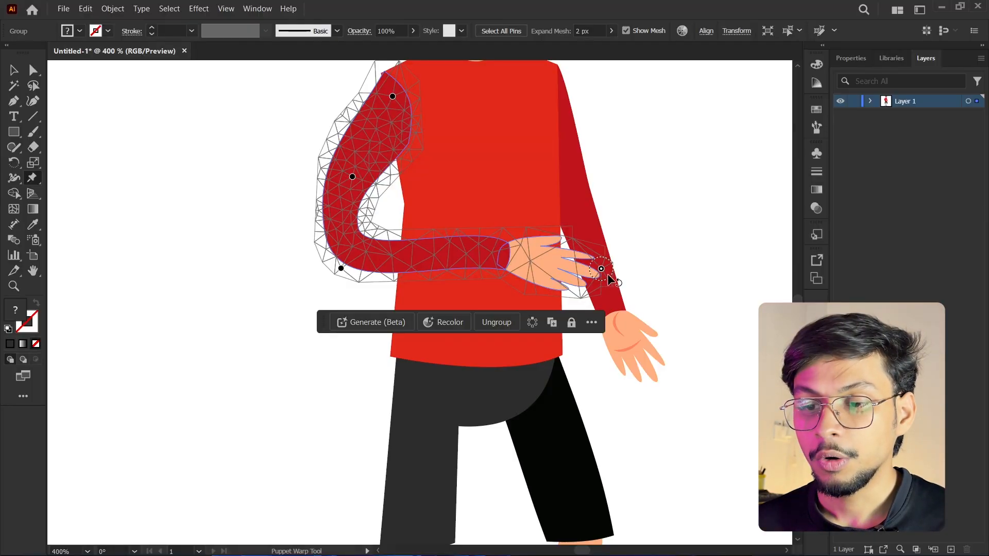
{"action": "mouse_move", "coordinate": [607, 279]}
{"action": "left_mouse_down"}
{"action": "mouse_move", "coordinate": [619, 264]}
{"action": "mouse_move", "coordinate": [561, 293]}
{"action": "mouse_move", "coordinate": [599, 296]}
{"action": "mouse_move", "coordinate": [620, 265]}
{"action": "mouse_move", "coordinate": [618, 273]}
{"action": "left_mouse_up"}
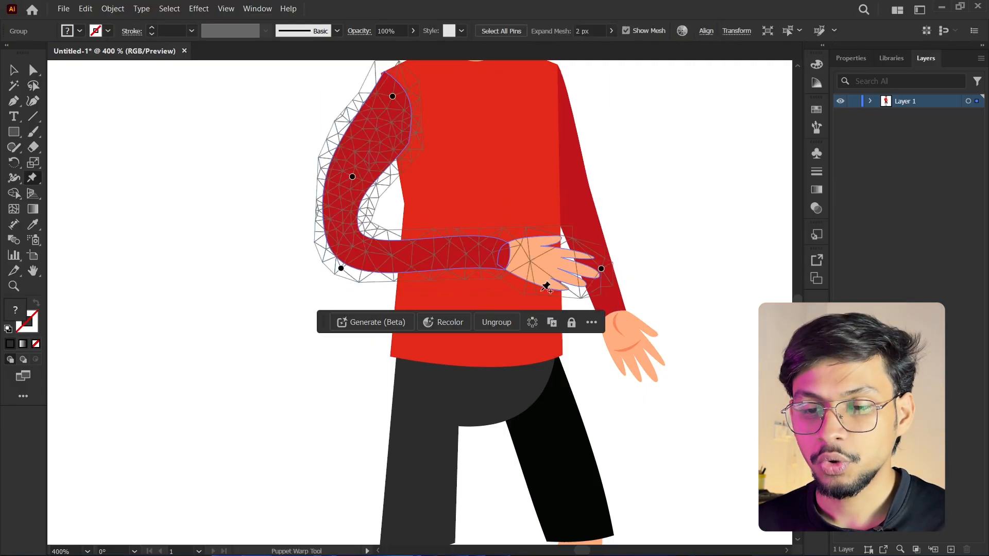
{"action": "left_click", "coordinate": [496, 258]}
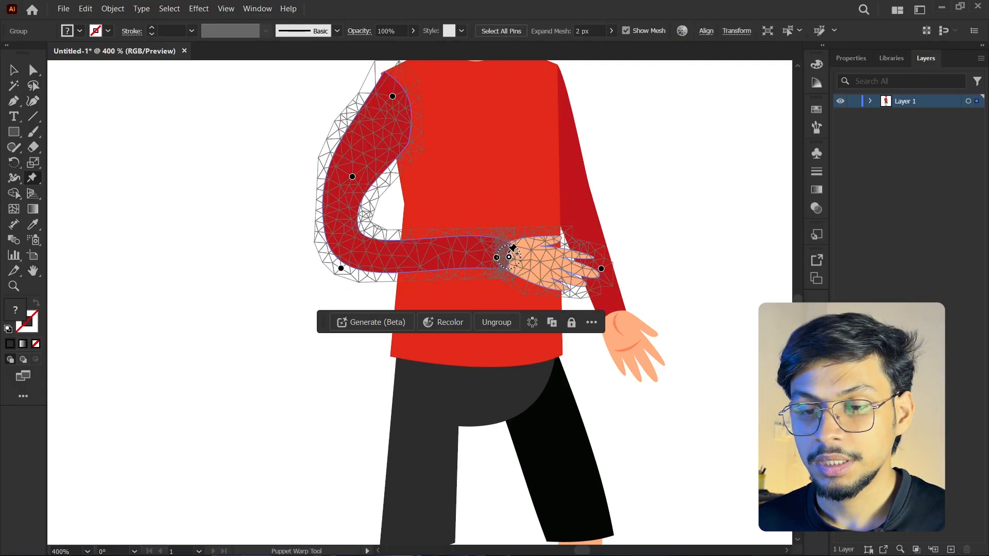
{"action": "key", "text": "ctrl"}
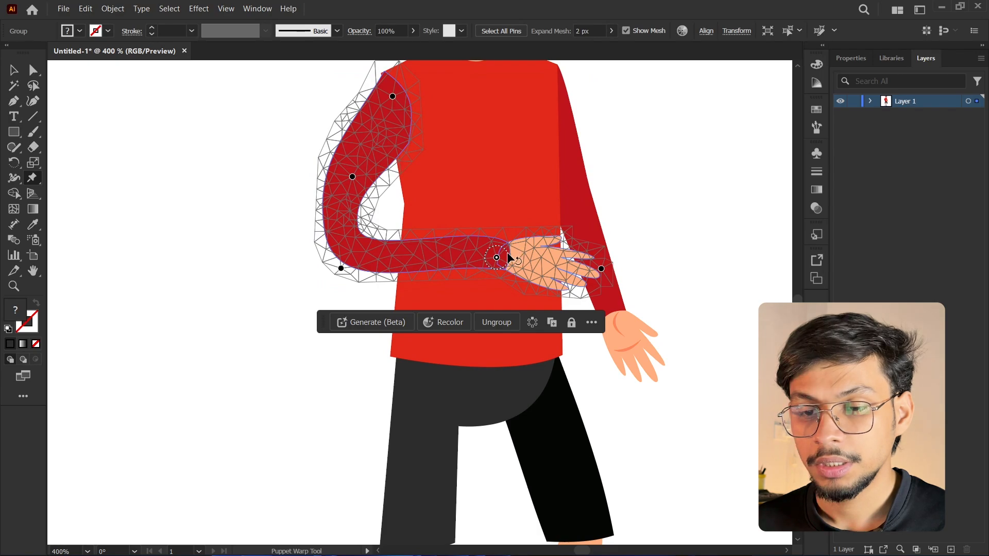
{"action": "left_click_drag", "start_coordinate": [507, 253], "coordinate": [507, 268]}
{"action": "scroll", "coordinate": [340, 278], "scroll_direction": "down", "scroll_amount": 3}
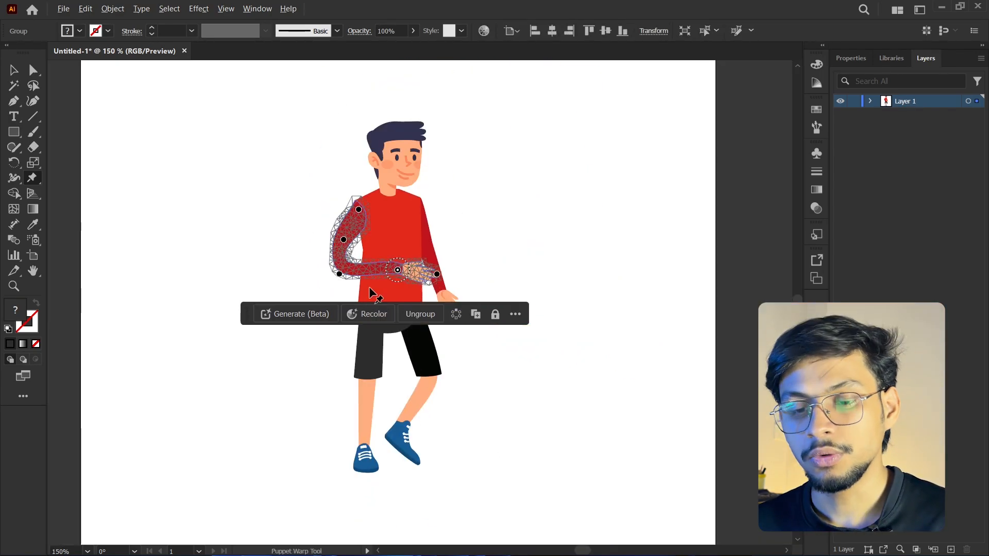
{"action": "left_click", "coordinate": [465, 288]}
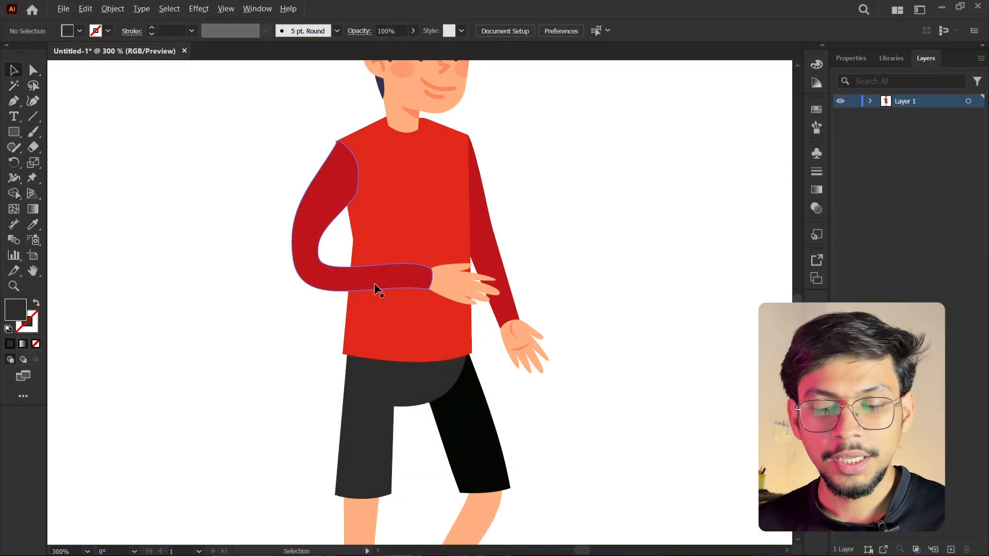
{"action": "scroll", "coordinate": [374, 282], "scroll_direction": "down", "scroll_amount": 3}
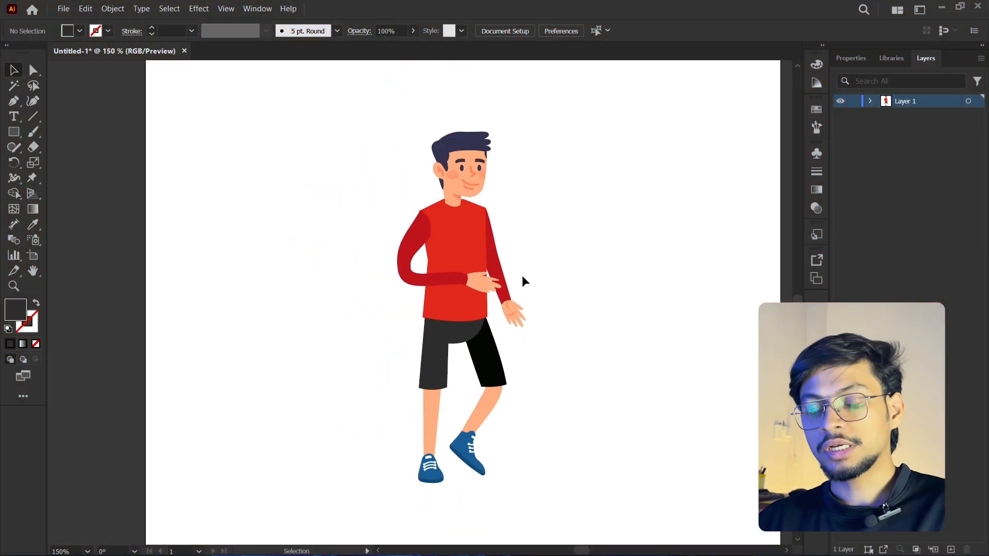